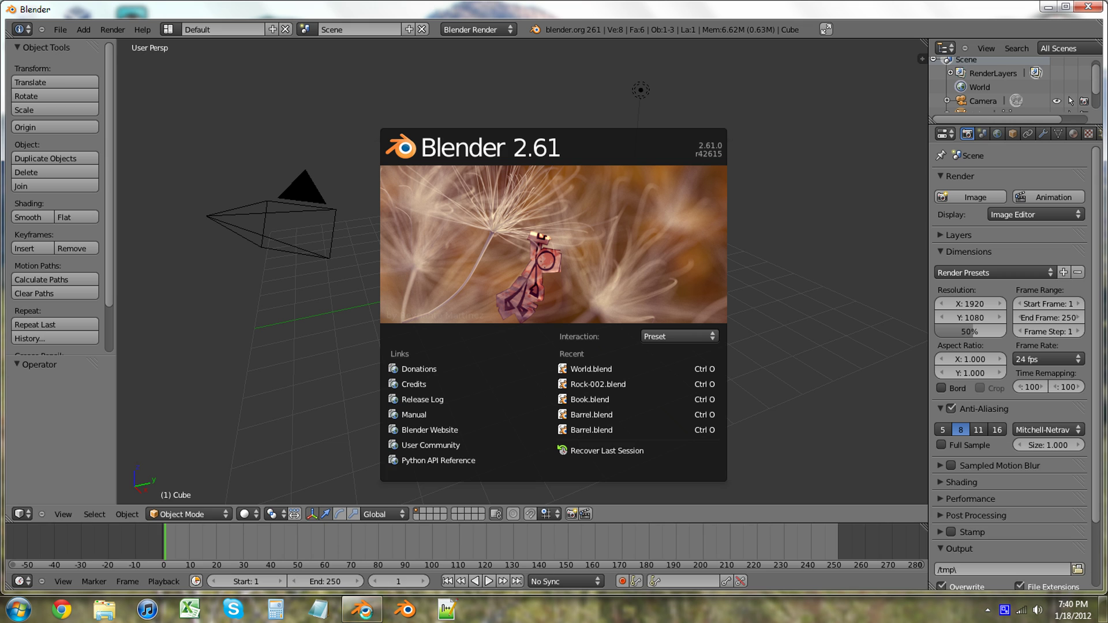
# - Dismiss the Blender 2.61 splash screen and orbit the view around the default cube
pyautogui.click(782, 314)
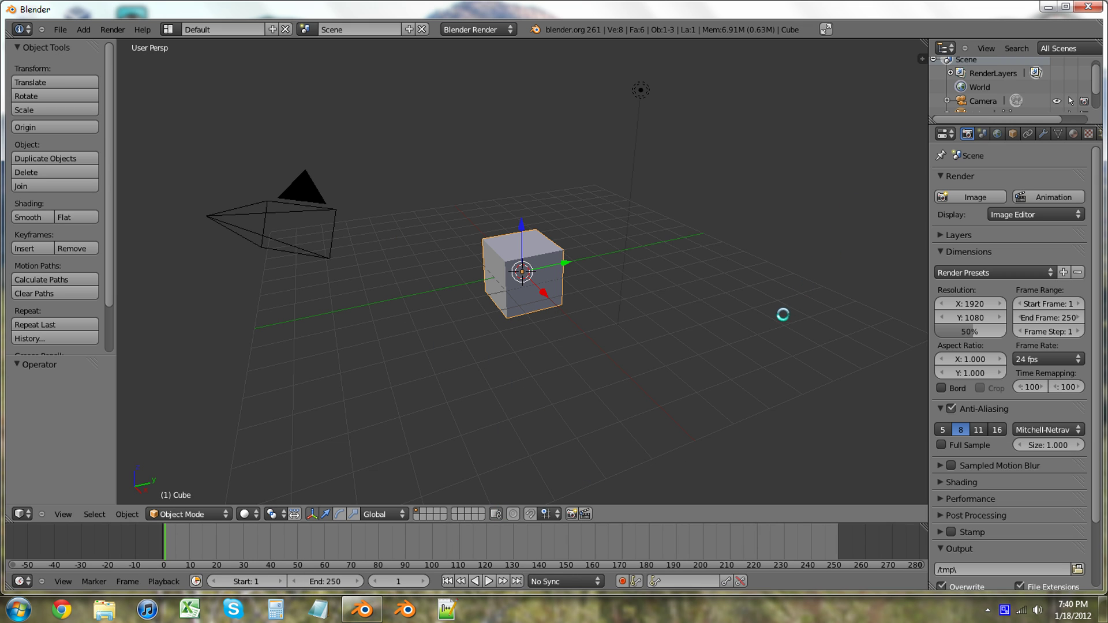
pyautogui.moveTo(699, 349); pyautogui.dragTo(608, 302, button='middle')
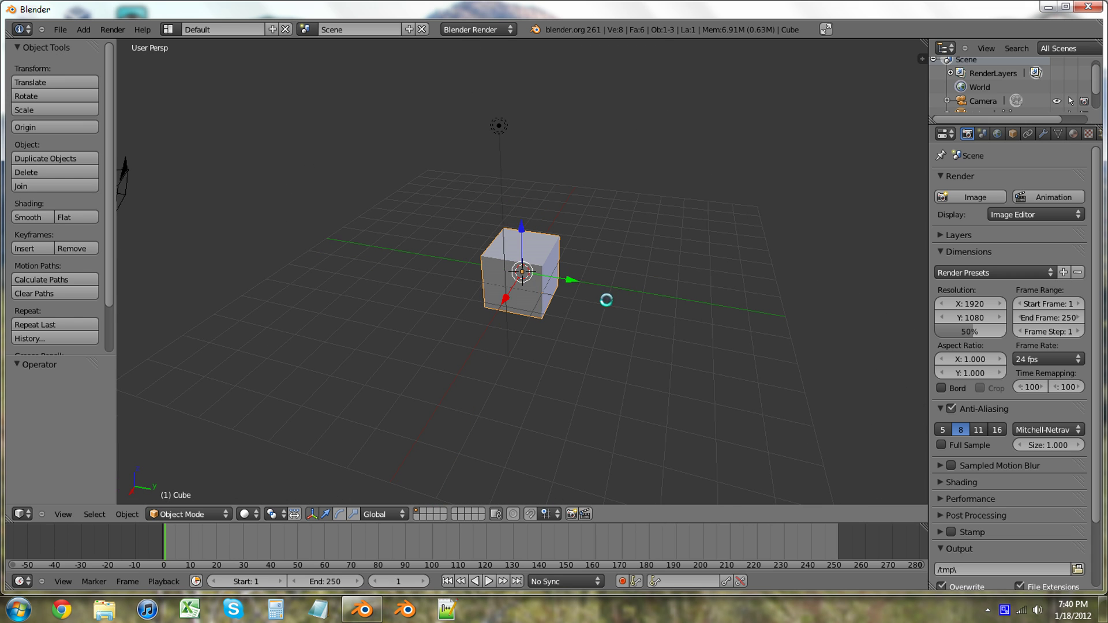
# - Delete the default cube, add a plane mesh, and bring up the plane's Add Modifier list
pyautogui.press('x')
pyautogui.click(572, 306)
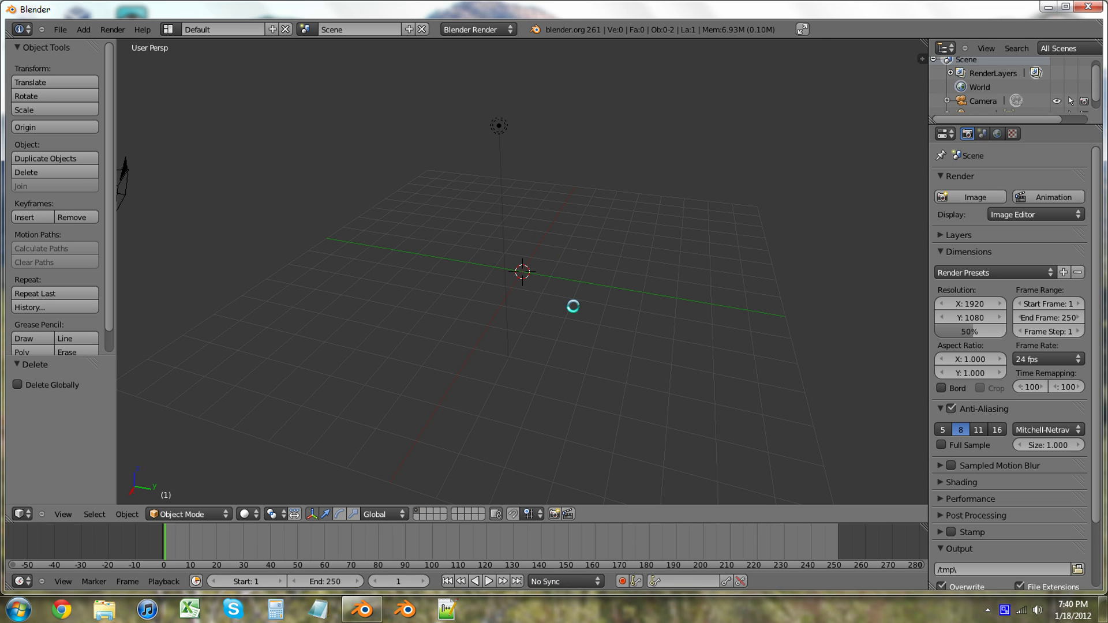
pyautogui.hotkey('shift', 'a')
pyautogui.click(601, 307)
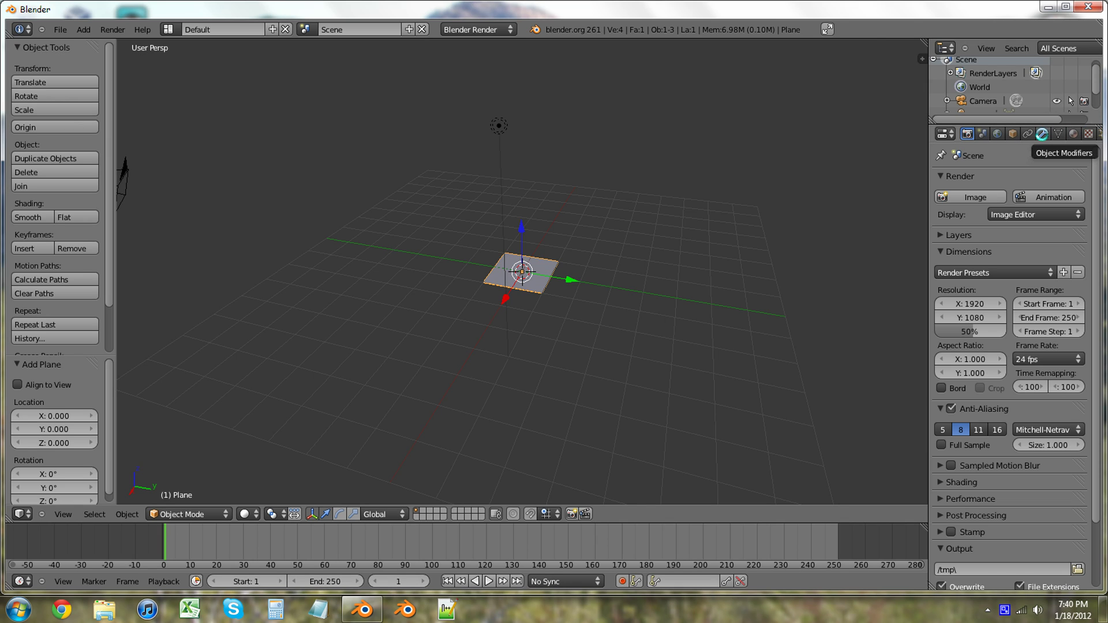
pyautogui.click(1041, 133)
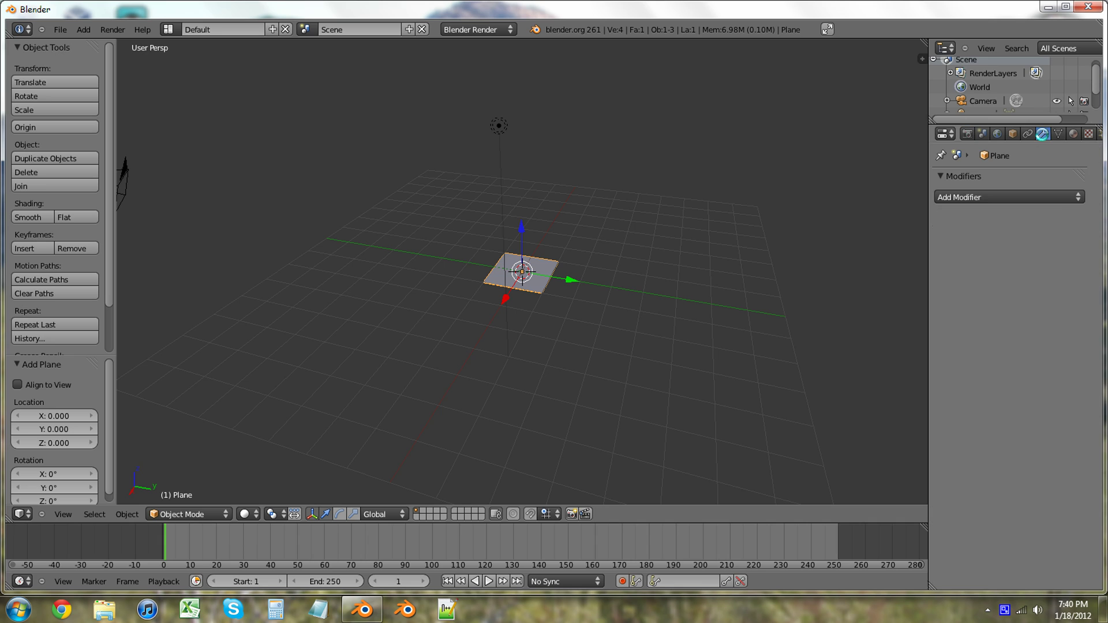
pyautogui.click(984, 198)
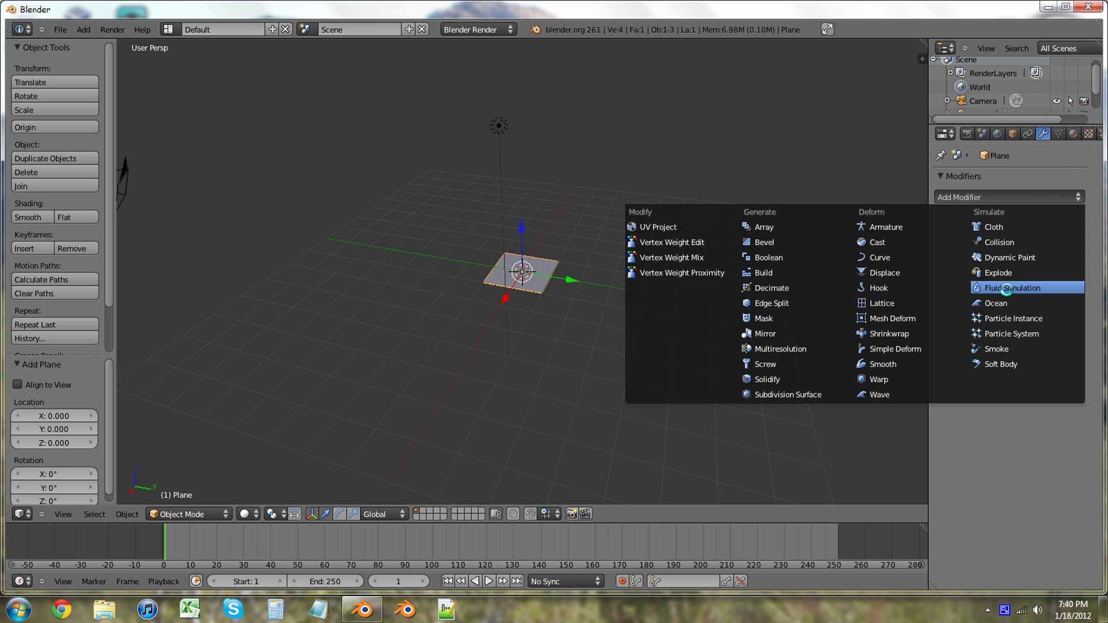
pyautogui.click(1011, 302)
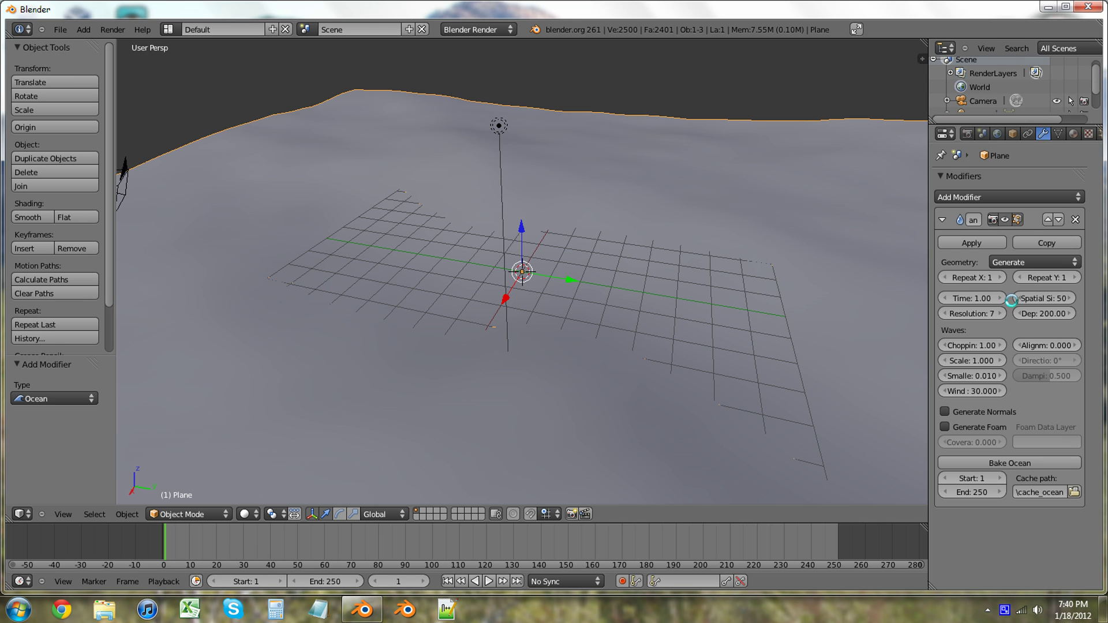
pyautogui.moveTo(595, 305)
pyautogui.mouseDown(button='middle')
pyautogui.moveTo(425, 363)
pyautogui.moveTo(598, 330)
pyautogui.moveTo(712, 358)
pyautogui.moveTo(776, 262)
pyautogui.moveTo(683, 316)
pyautogui.moveTo(505, 316)
pyautogui.moveTo(420, 231)
pyautogui.moveTo(388, 277)
pyautogui.moveTo(406, 302)
pyautogui.moveTo(600, 366)
pyautogui.moveTo(682, 356)
pyautogui.moveTo(722, 252)
pyautogui.moveTo(668, 240)
pyautogui.moveTo(574, 285)
pyautogui.moveTo(588, 308)
pyautogui.moveTo(653, 346)
pyautogui.moveTo(588, 339)
pyautogui.moveTo(559, 266)
pyautogui.moveTo(512, 277)
pyautogui.moveTo(527, 354)
pyautogui.moveTo(719, 264)
pyautogui.moveTo(784, 260)
pyautogui.moveTo(594, 299)
pyautogui.moveTo(606, 307)
pyautogui.moveTo(554, 300)
pyautogui.moveTo(680, 306)
pyautogui.mouseUp(button='middle')
pyautogui.moveTo(768, 295); pyautogui.dragTo(754, 361, button='middle')
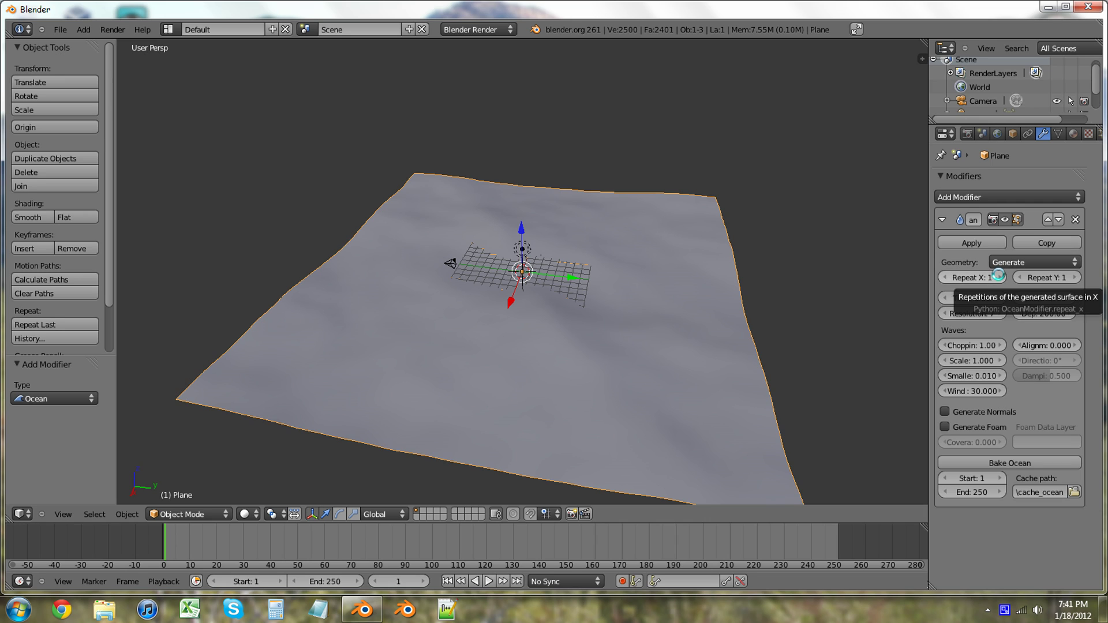
# - Raise the Ocean modifier's Repeat X and Repeat Y to 4 each, orbiting to view the tiled surface
pyautogui.click(997, 275)
pyautogui.scroll(-3, 554, 423)
pyautogui.moveTo(554, 423); pyautogui.dragTo(675, 314, button='middle')
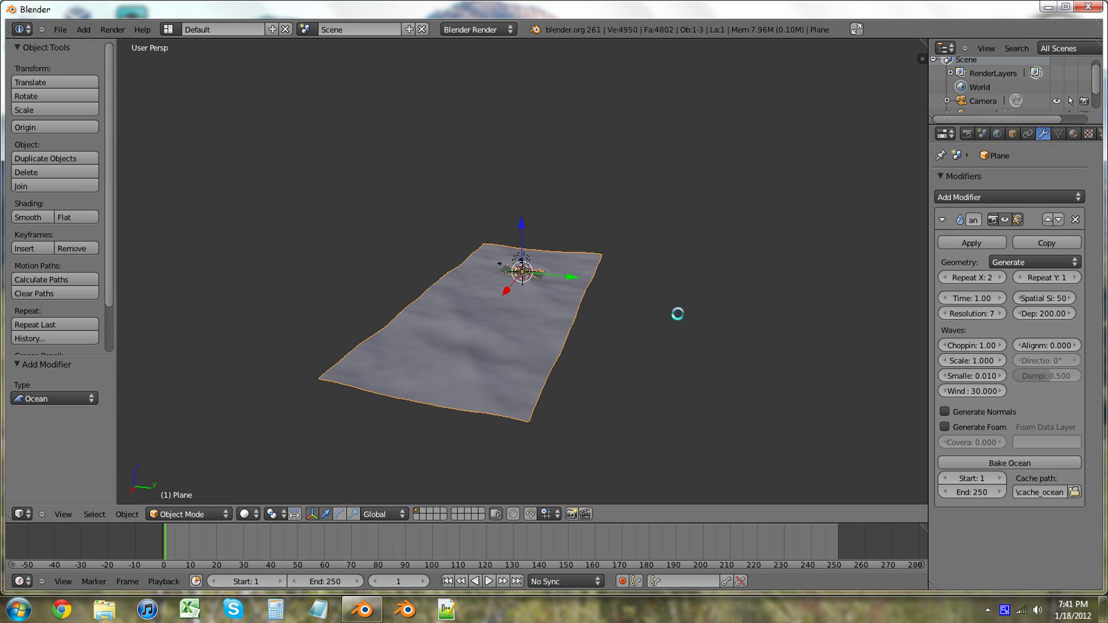
pyautogui.click(1076, 278)
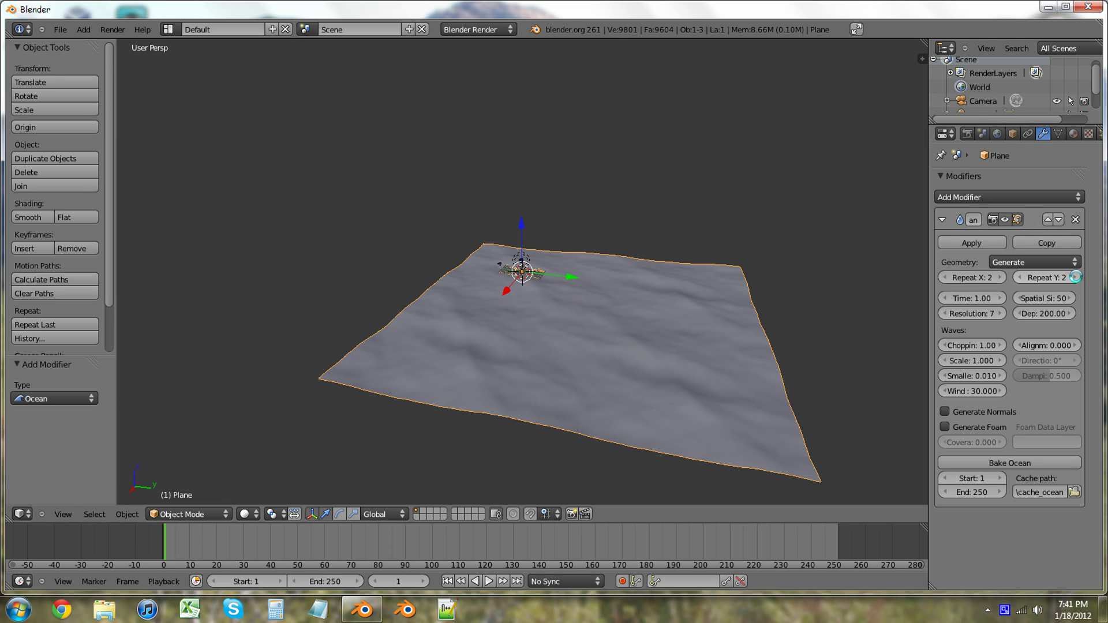
pyautogui.click(1076, 278)
pyautogui.click(1075, 277)
pyautogui.click(1076, 277)
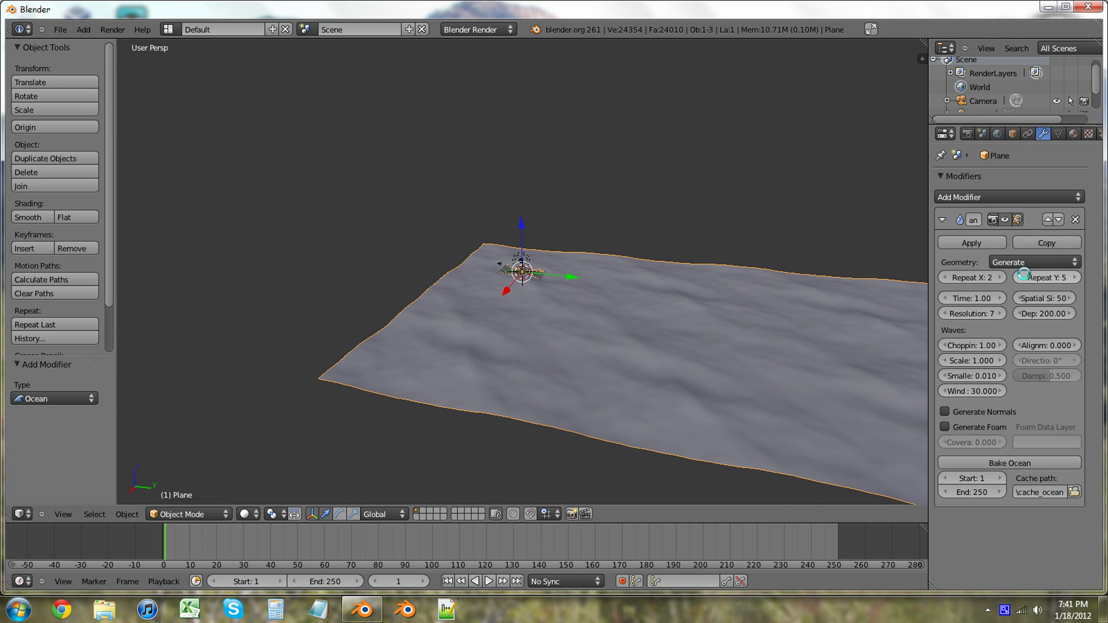
pyautogui.click(1000, 278)
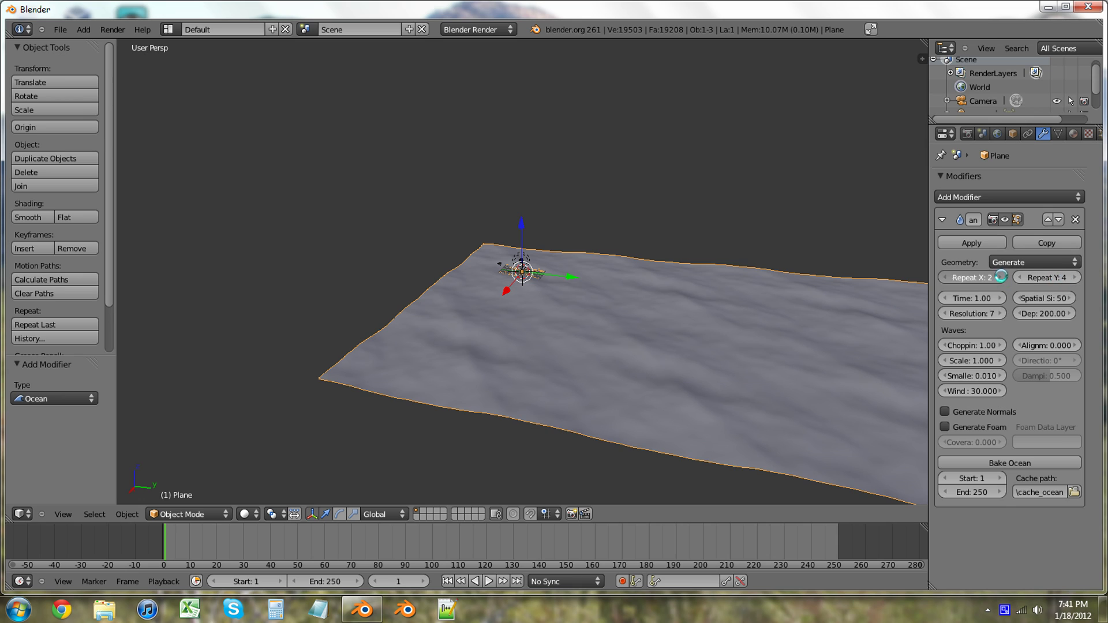
pyautogui.click(1000, 278)
pyautogui.scroll(-5, 690, 376)
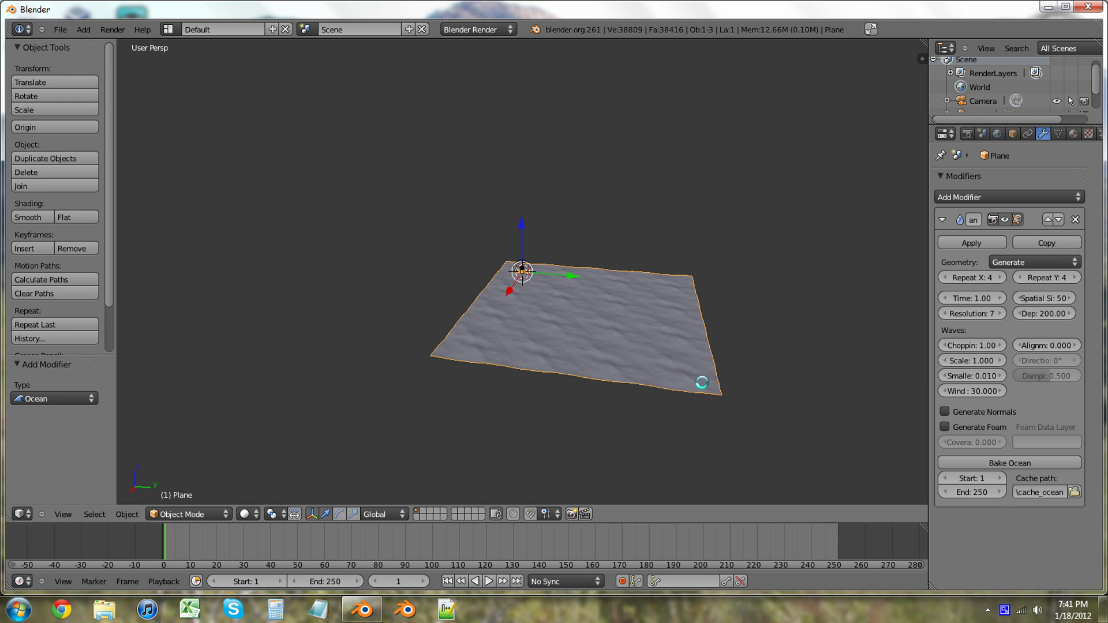
pyautogui.moveTo(703, 378); pyautogui.dragTo(586, 369, button='middle')
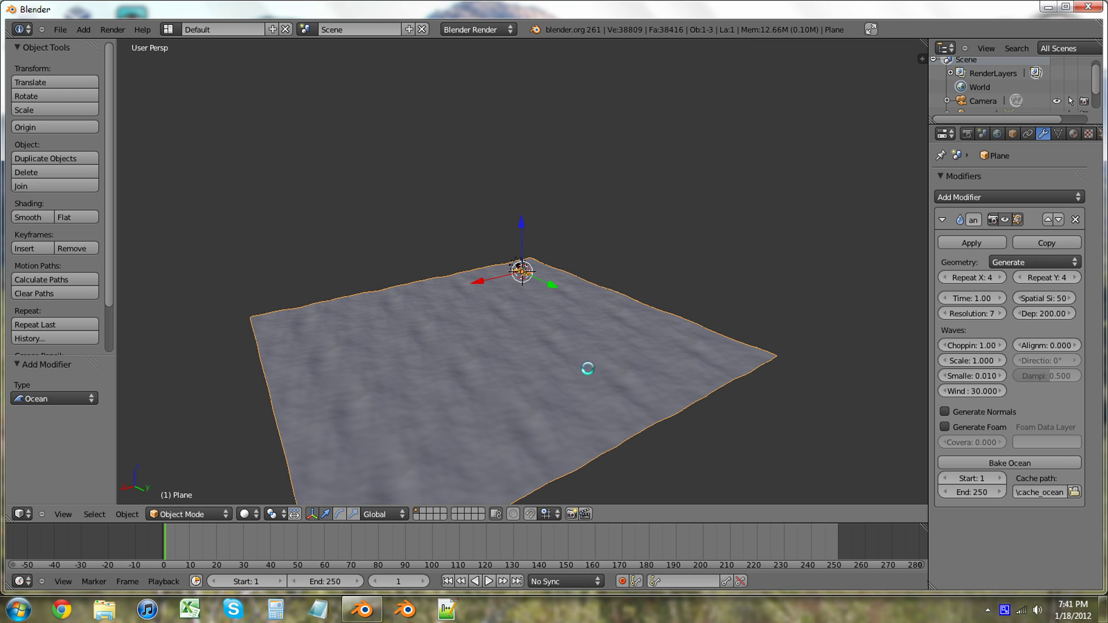
# - Step the Ocean modifier's Resolution from 7 up to 10 and inspect the finer waves
pyautogui.click(993, 313)
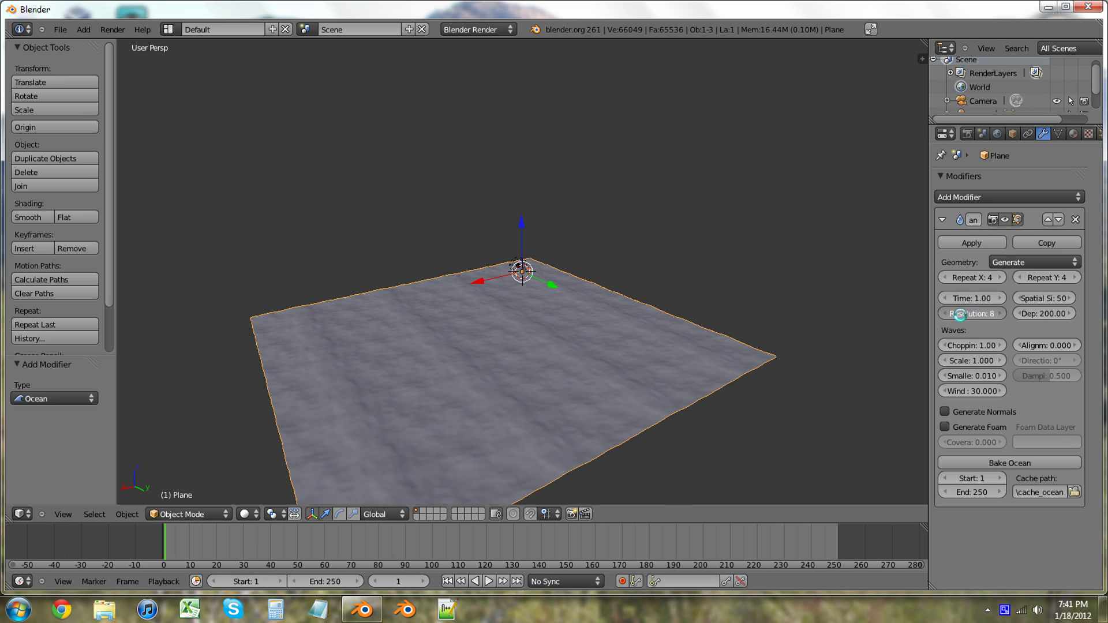
pyautogui.moveTo(960, 315); pyautogui.dragTo(963, 316)
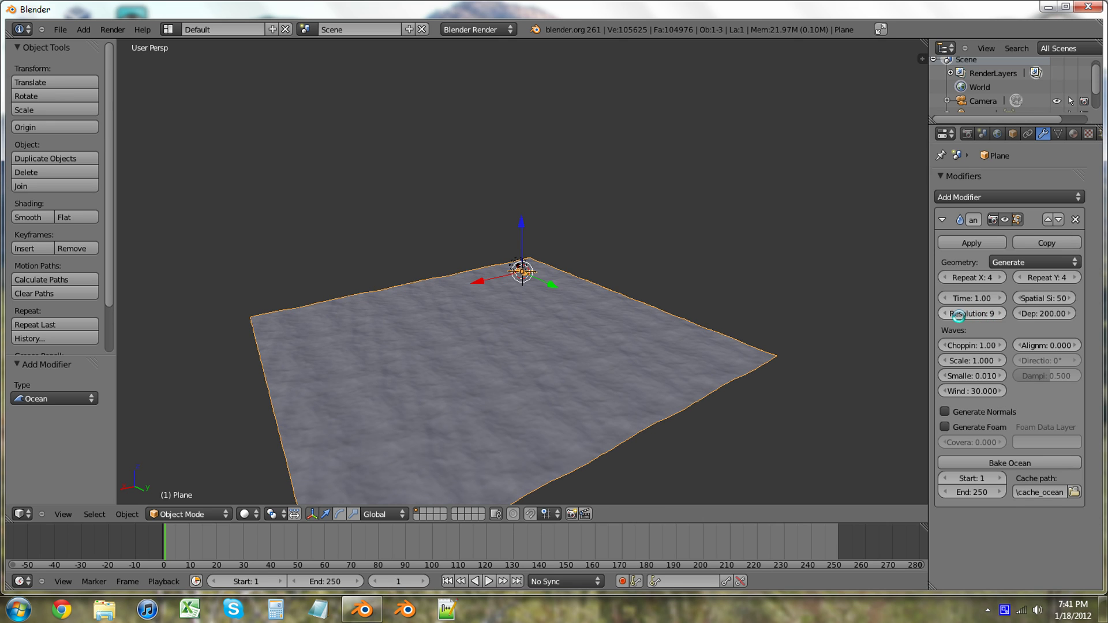
pyautogui.click(1004, 314)
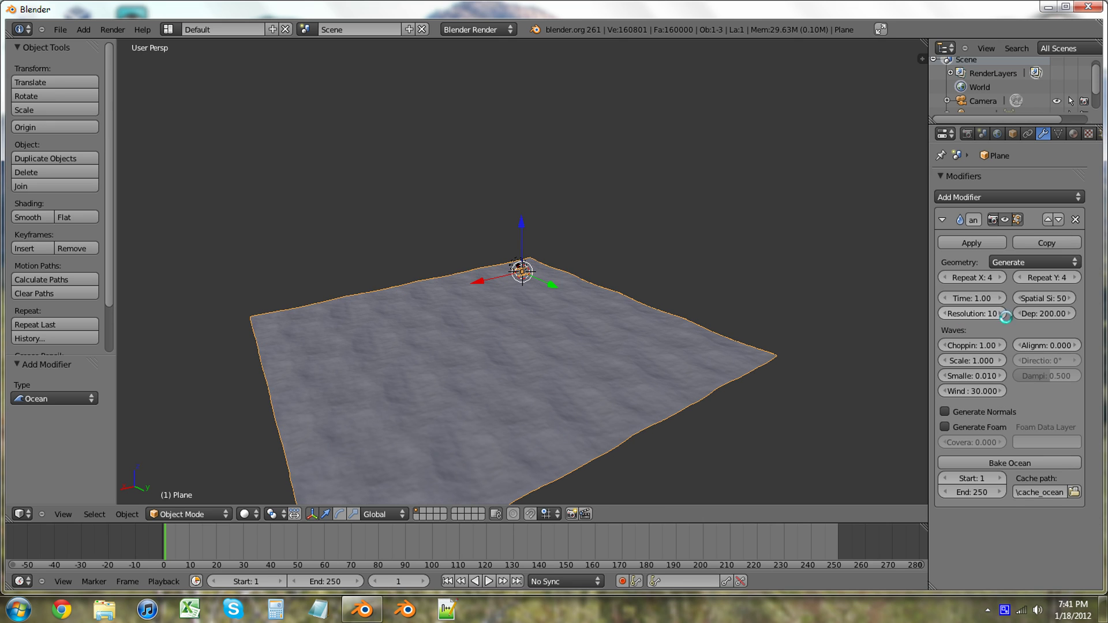
pyautogui.moveTo(618, 416); pyautogui.dragTo(589, 352, button='middle')
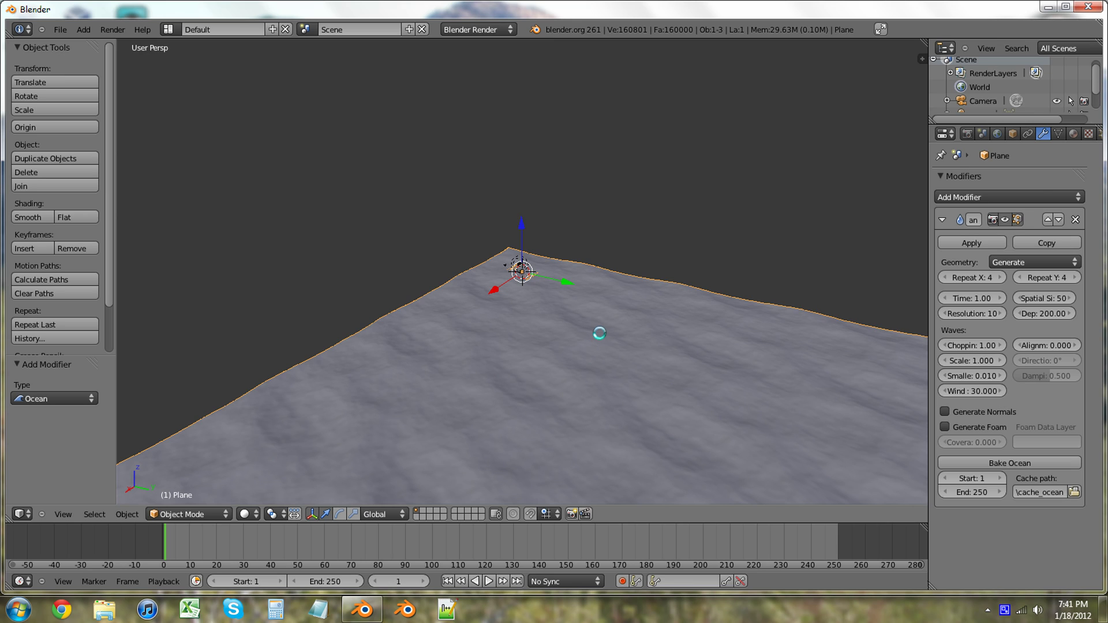
pyautogui.scroll(-4, 589, 332)
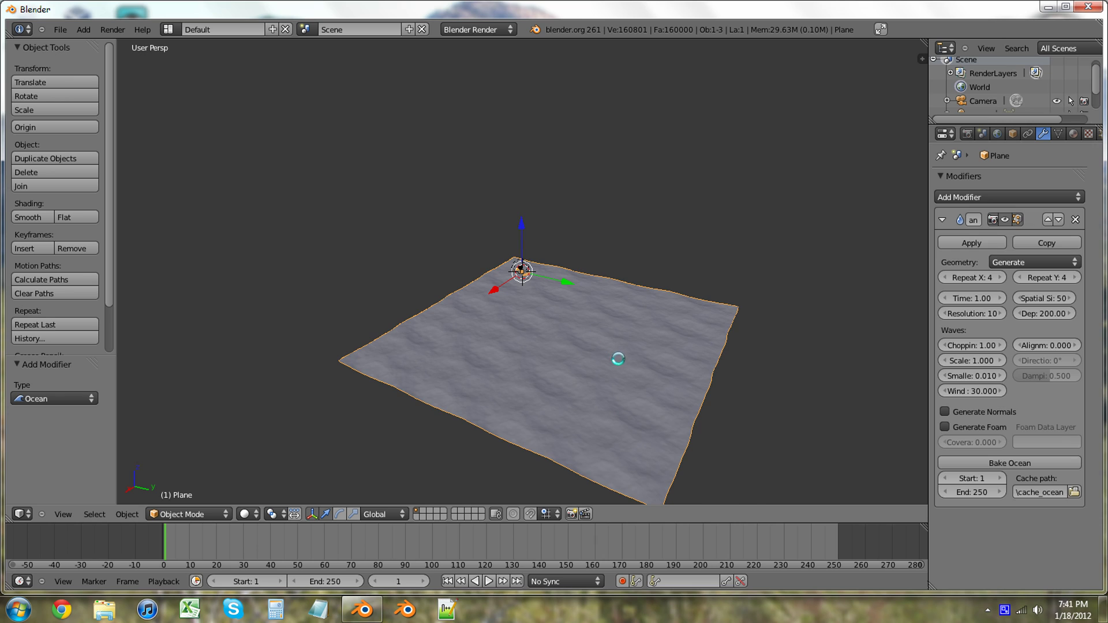
pyautogui.scroll(3, 618, 359)
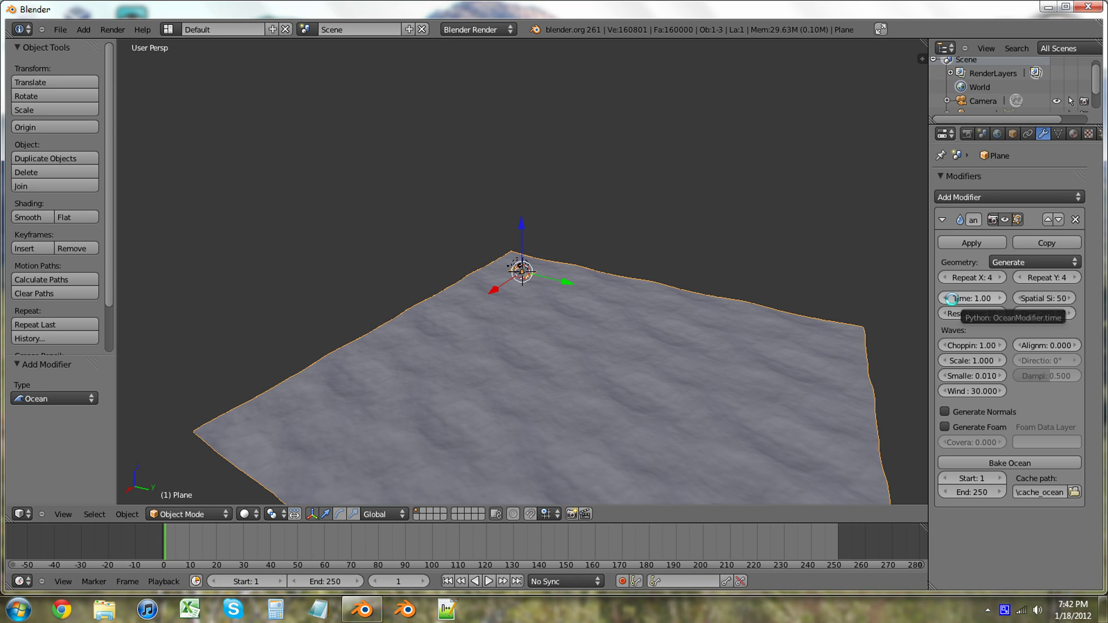
pyautogui.moveTo(960, 299); pyautogui.dragTo(885, 307)
pyautogui.click(976, 297)
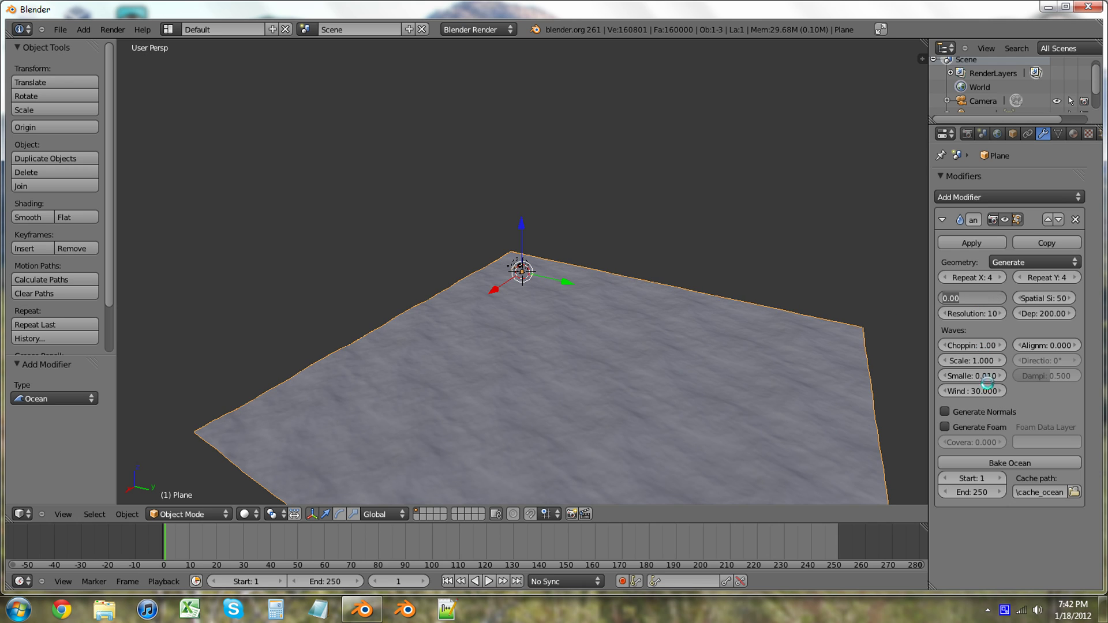
pyautogui.press('Return')
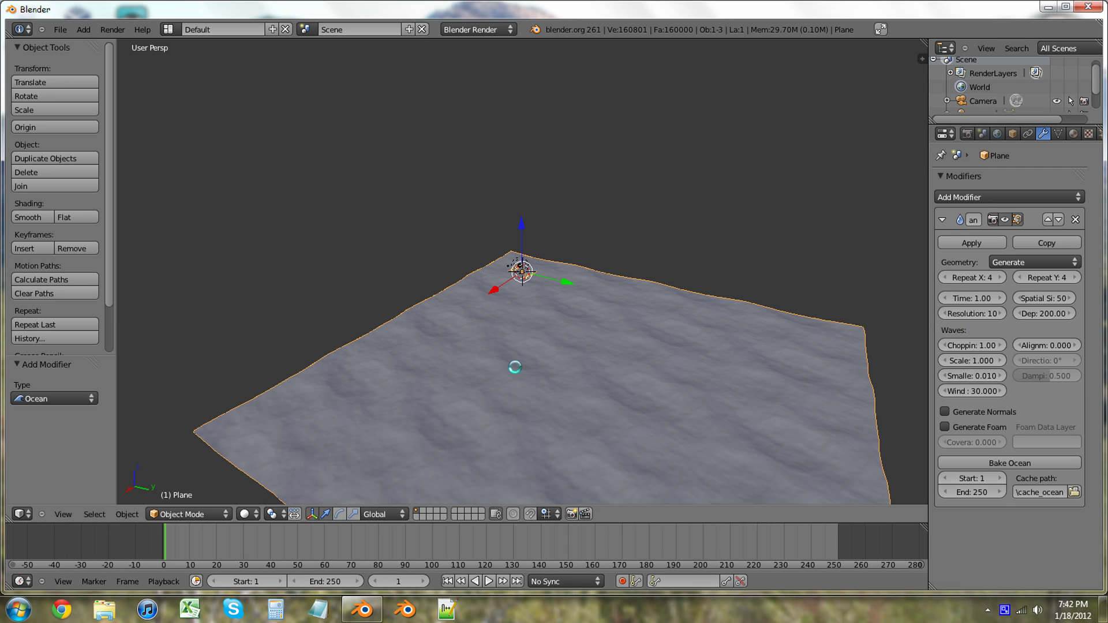
# - Insert a LocRotScale keyframe on the plane at frame 1, then jump to frame 250
pyautogui.press('i')
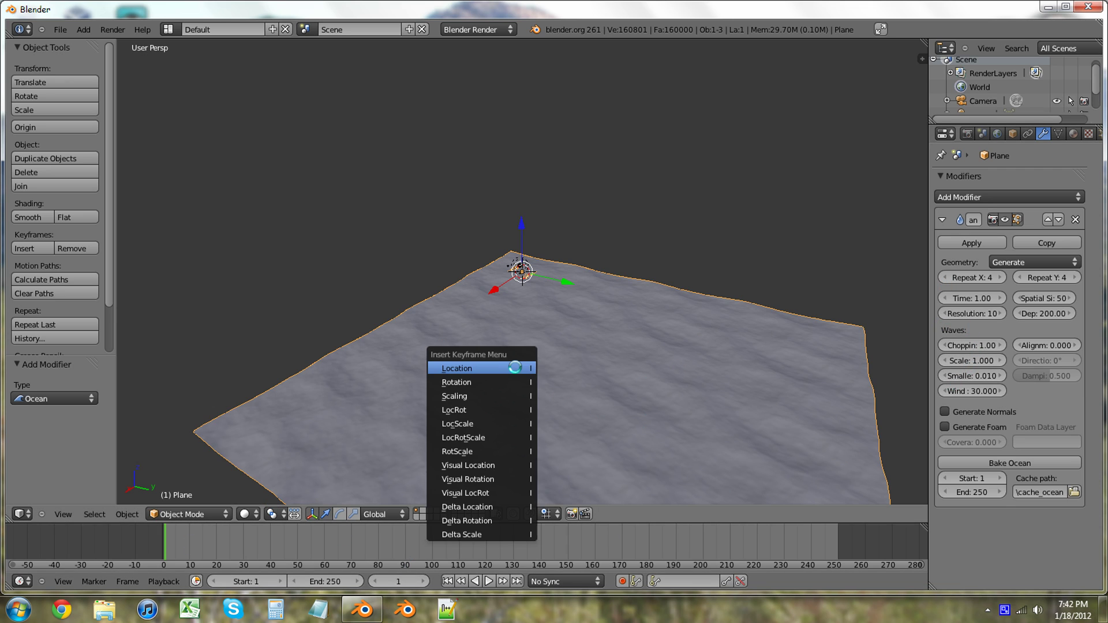
pyautogui.click(505, 438)
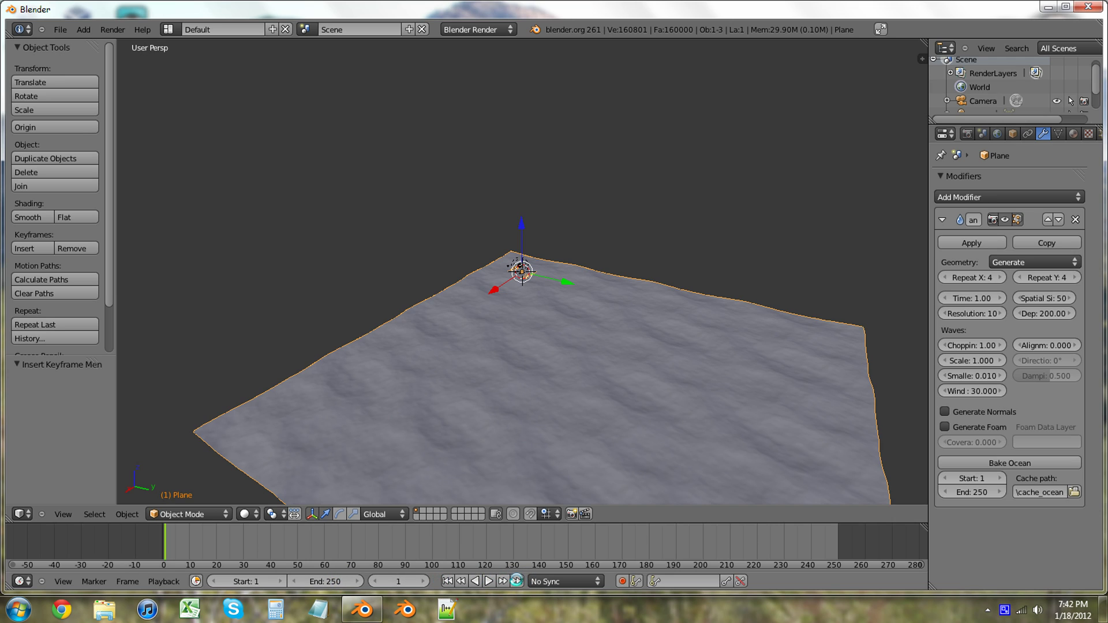
pyautogui.click(517, 581)
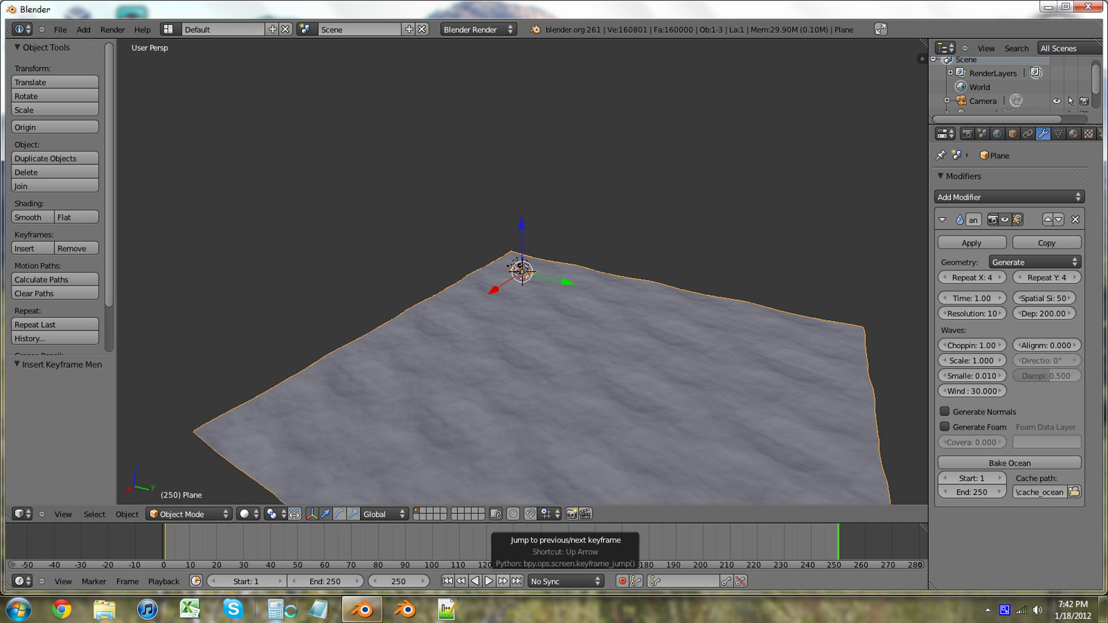
# - Compute 250 divided by 24 (10.4166…) in Windows Calculator, then return to Blender
pyautogui.click(277, 609)
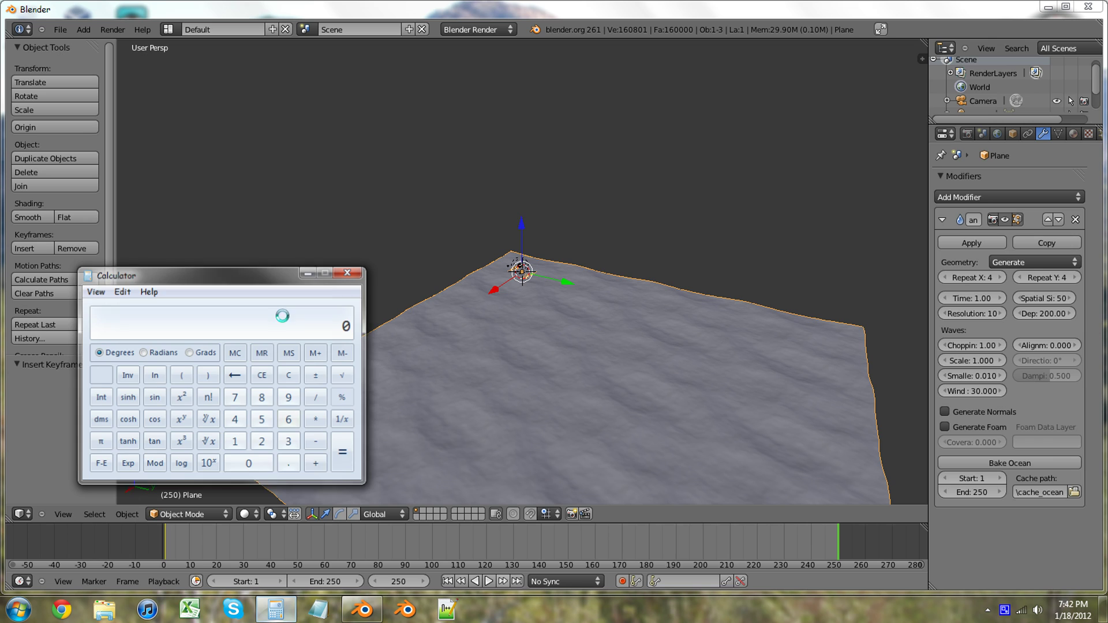
pyautogui.moveTo(286, 274); pyautogui.dragTo(373, 146)
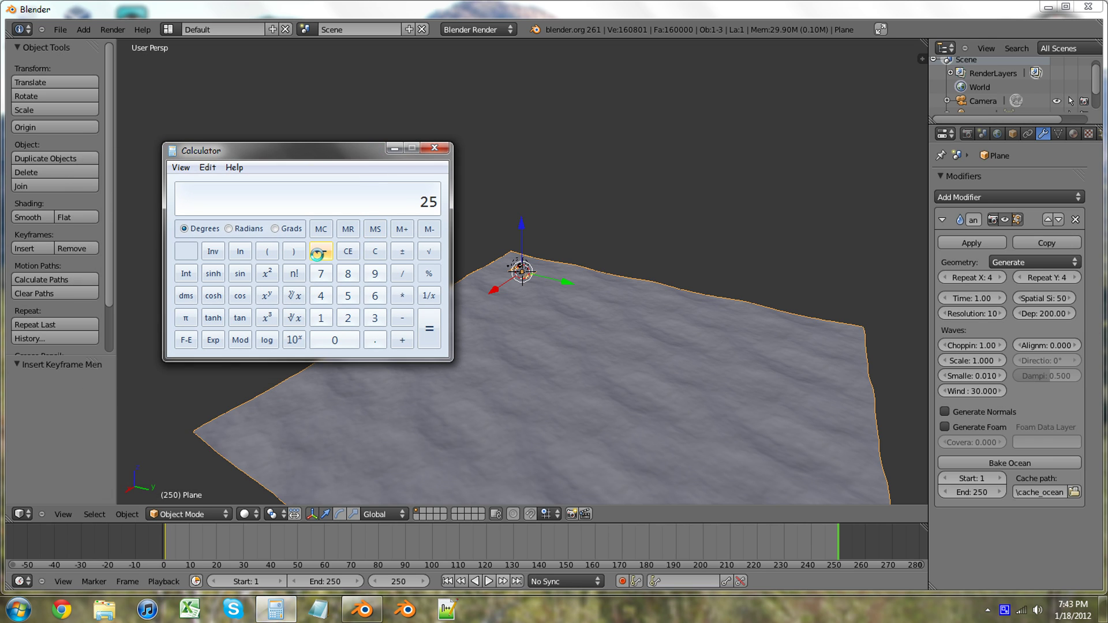
pyautogui.write('0/24')
pyautogui.press('Return')
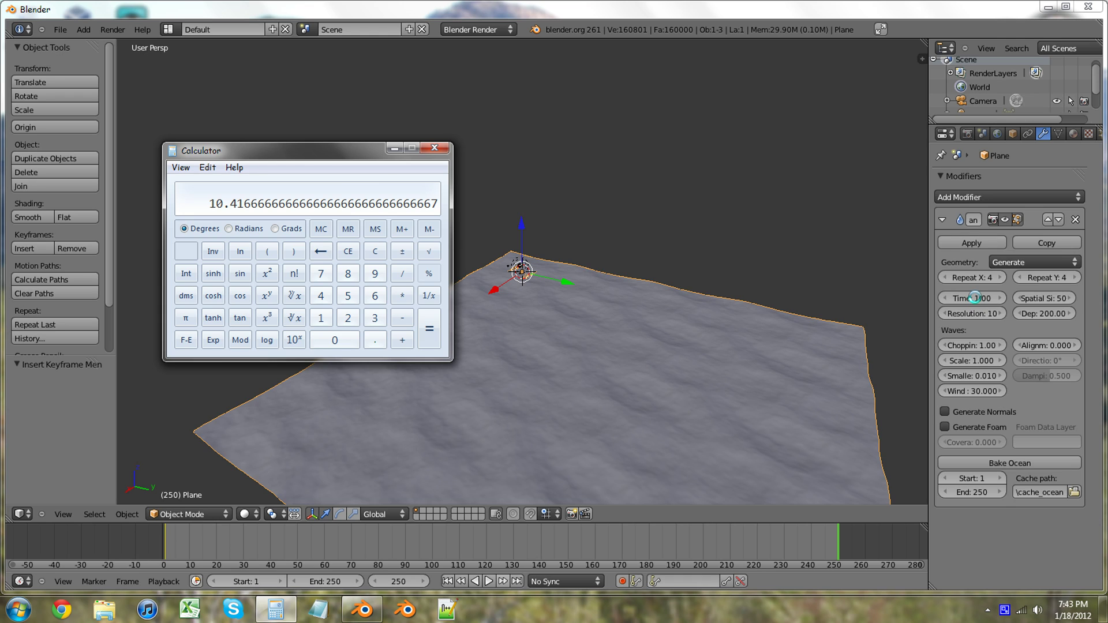
pyautogui.click(974, 298)
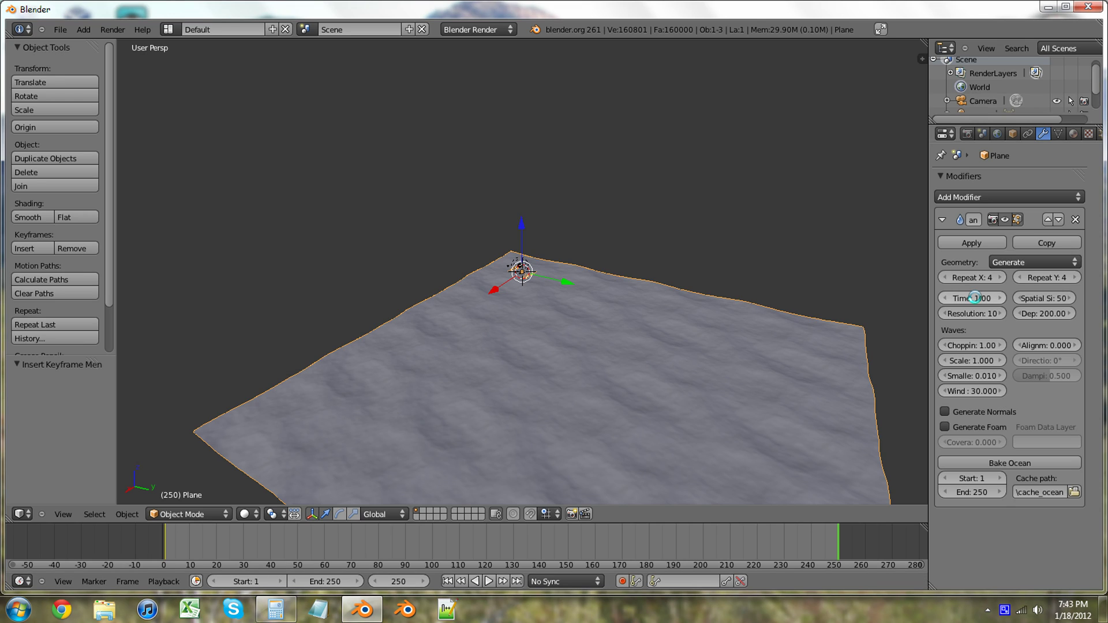
# - Set the ocean Time to 10.42 and keyframe the plane's LocRotScale at frame 250
pyautogui.click(974, 297)
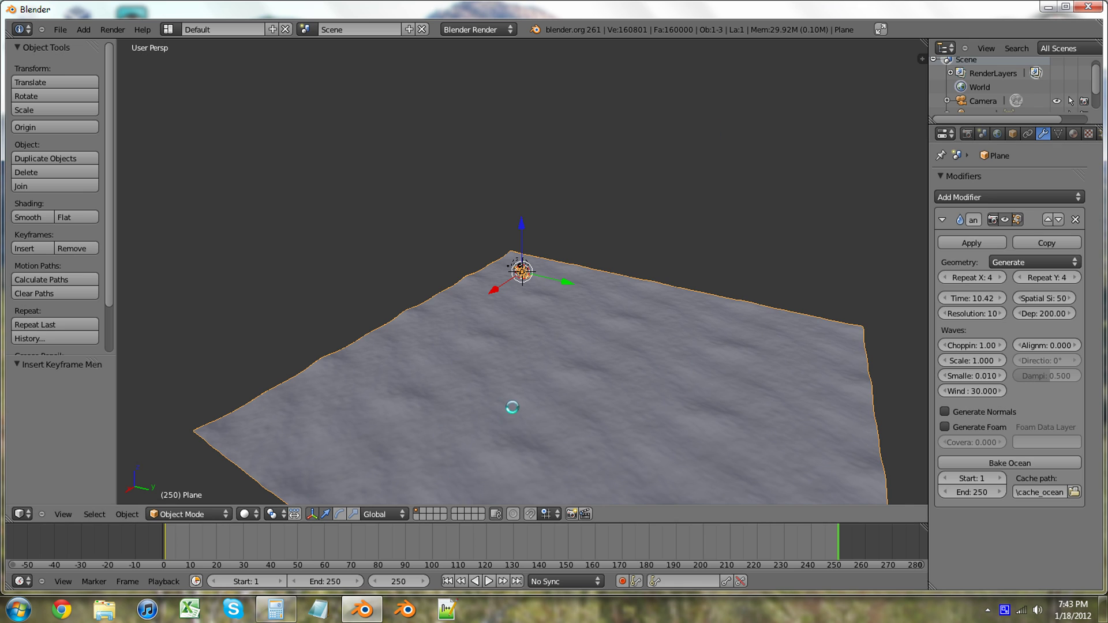
pyautogui.moveTo(512, 407); pyautogui.dragTo(868, 326, button='middle')
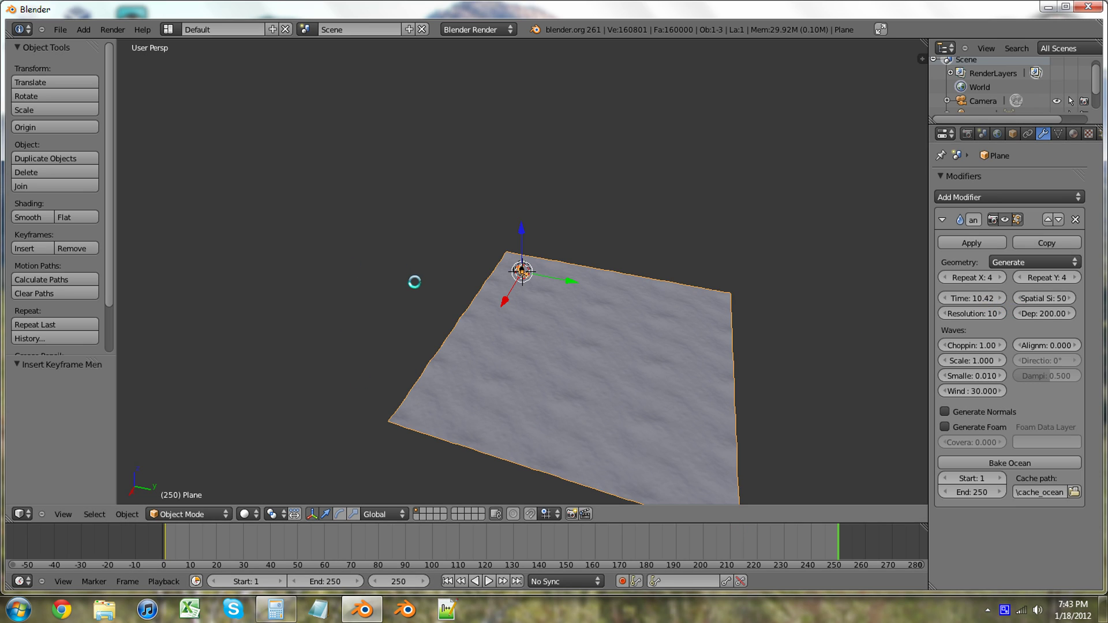
pyautogui.press('i')
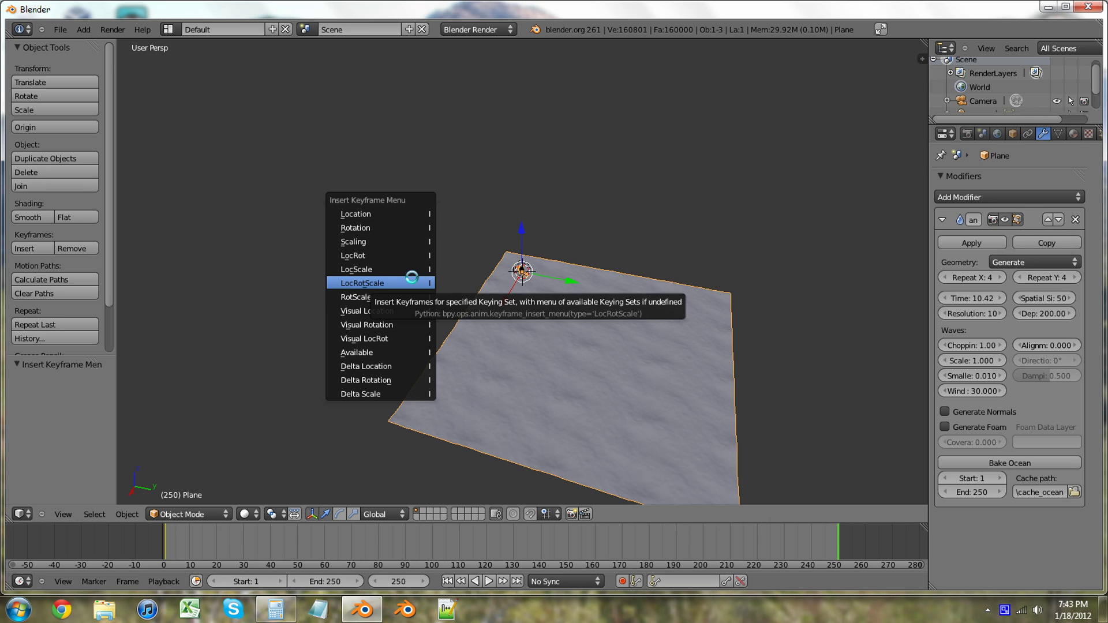
pyautogui.click(411, 278)
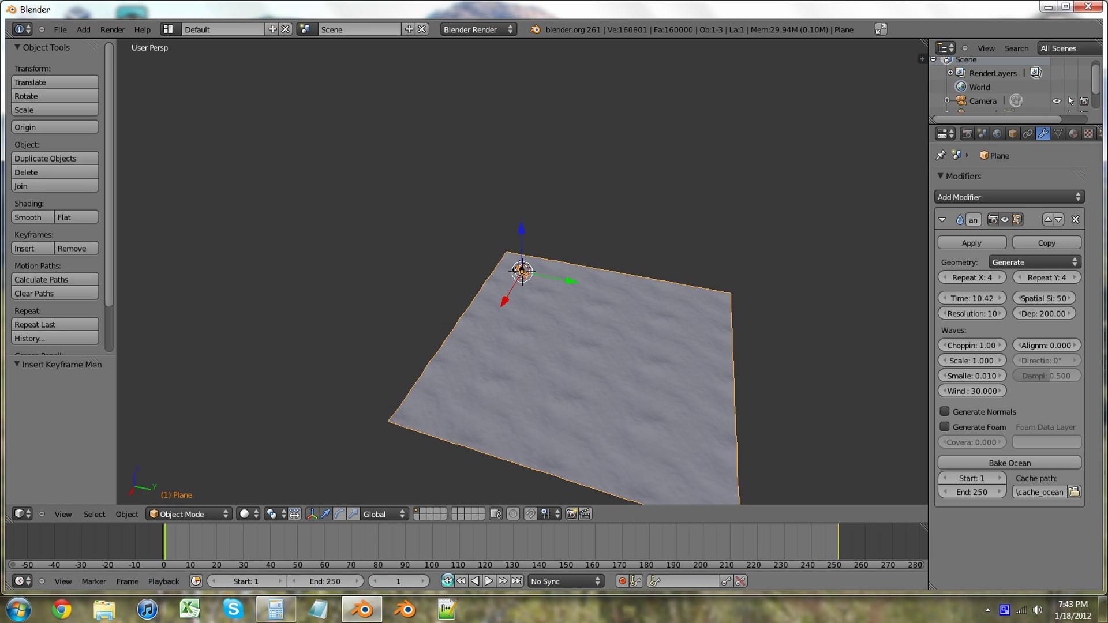
# - Preview the animation playback and stop it, returning to frame 1
pyautogui.moveTo(593, 474); pyautogui.dragTo(463, 306, button='middle')
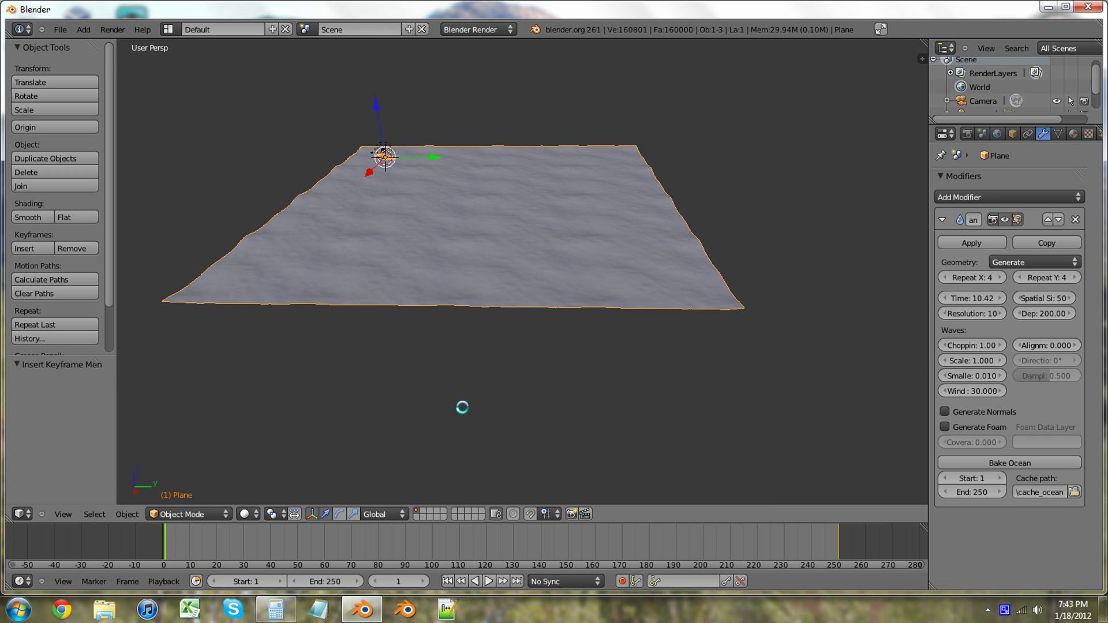
pyautogui.click(489, 581)
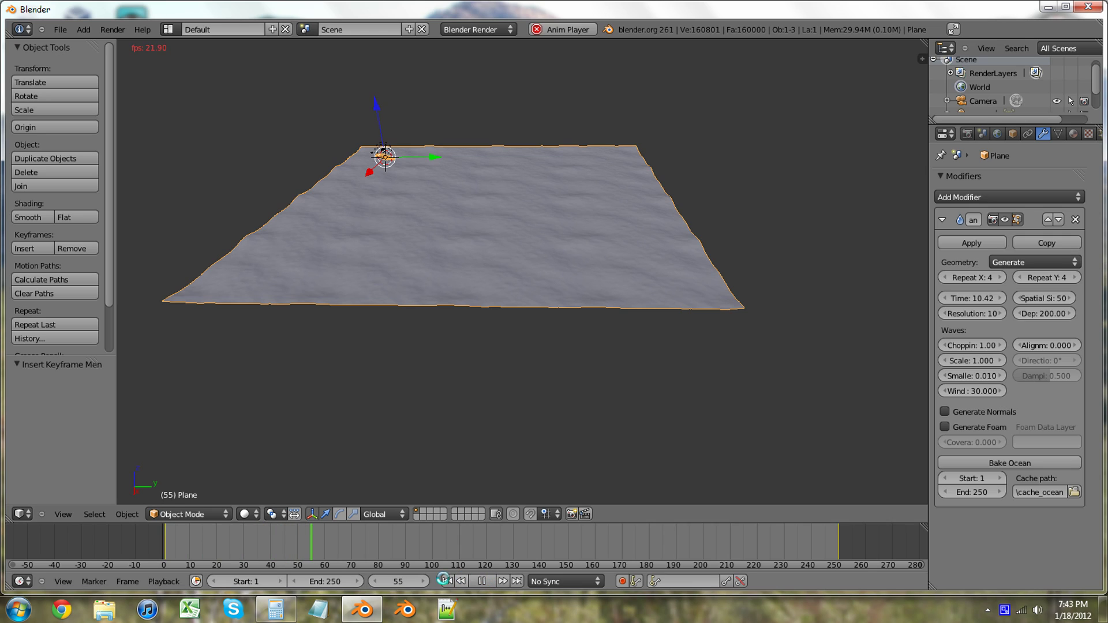
pyautogui.click(482, 581)
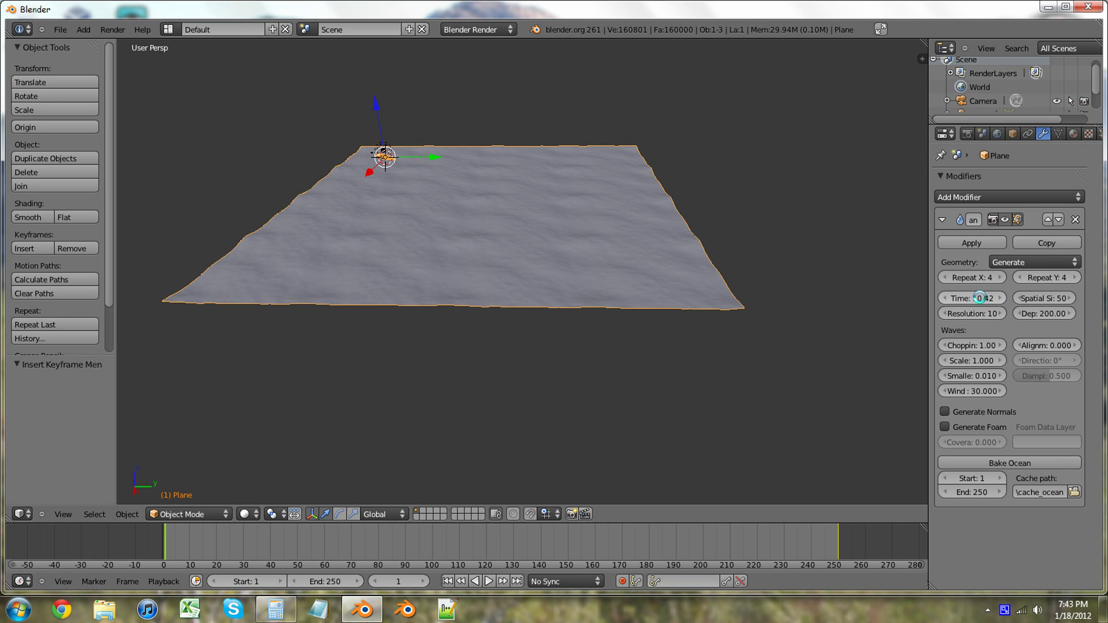
# - Set the ocean Time to 1 on frame 1 and insert a keyframe on it
pyautogui.rightClick(979, 298)
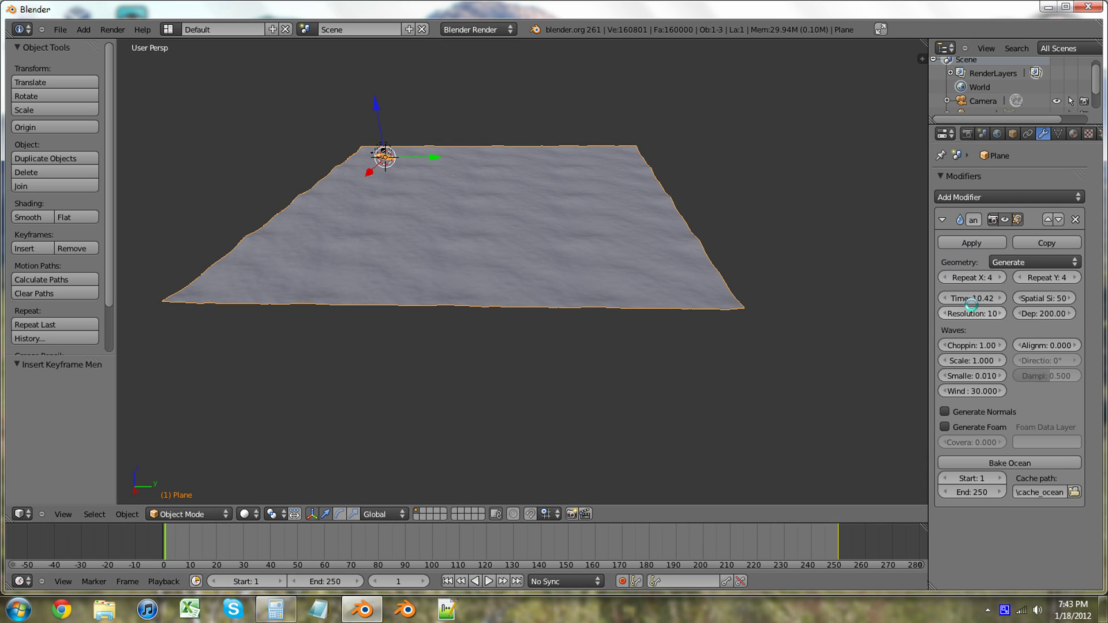
pyautogui.rightClick(971, 298)
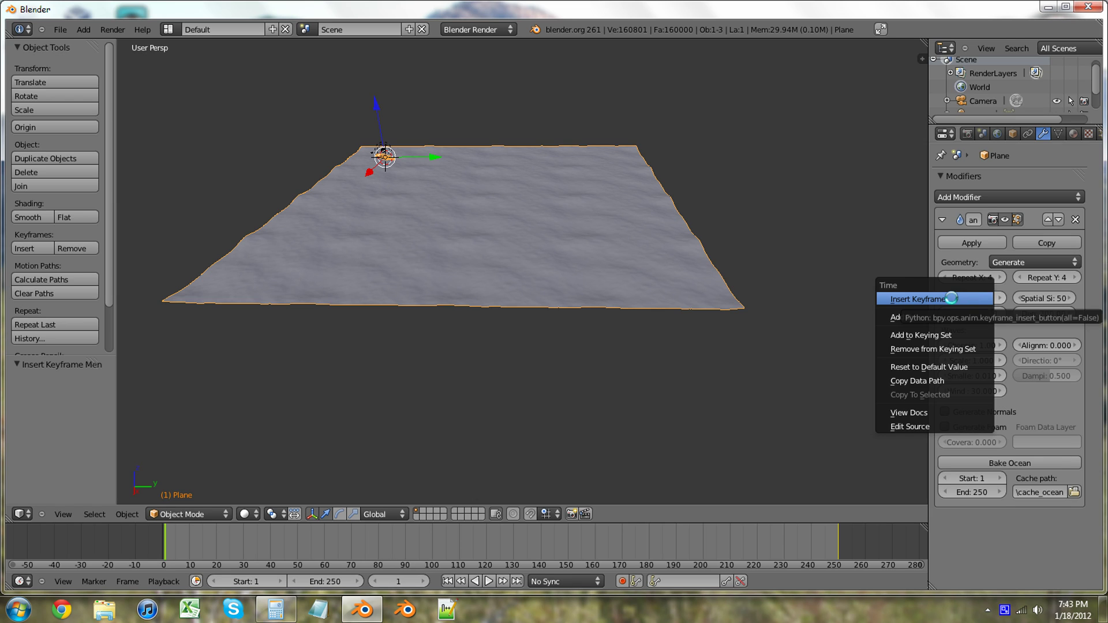
pyautogui.press('Escape')
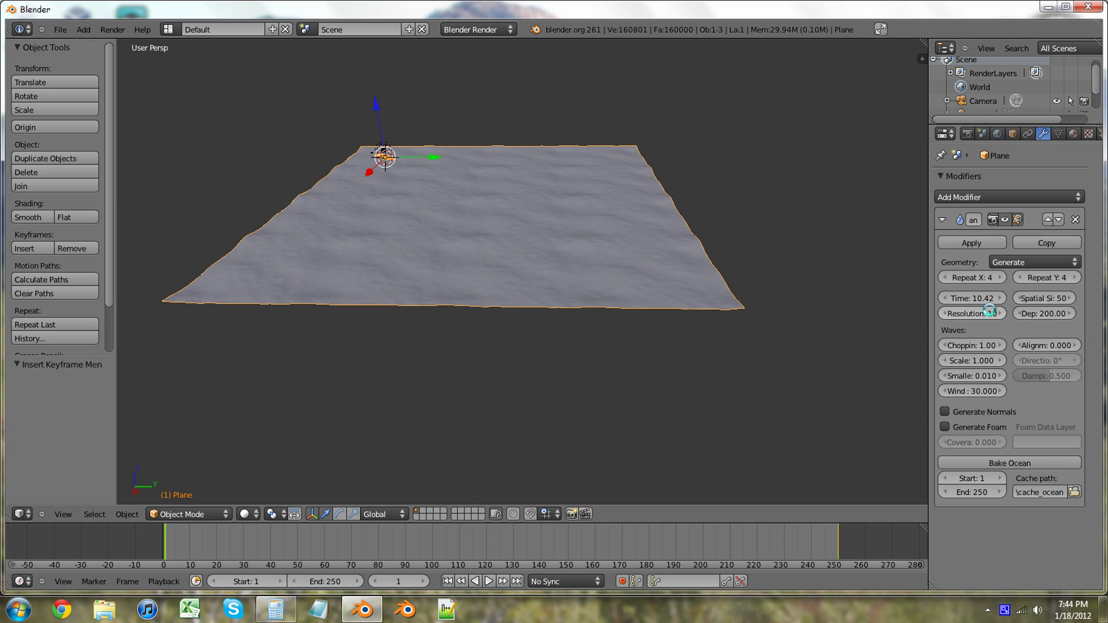
pyautogui.click(958, 298)
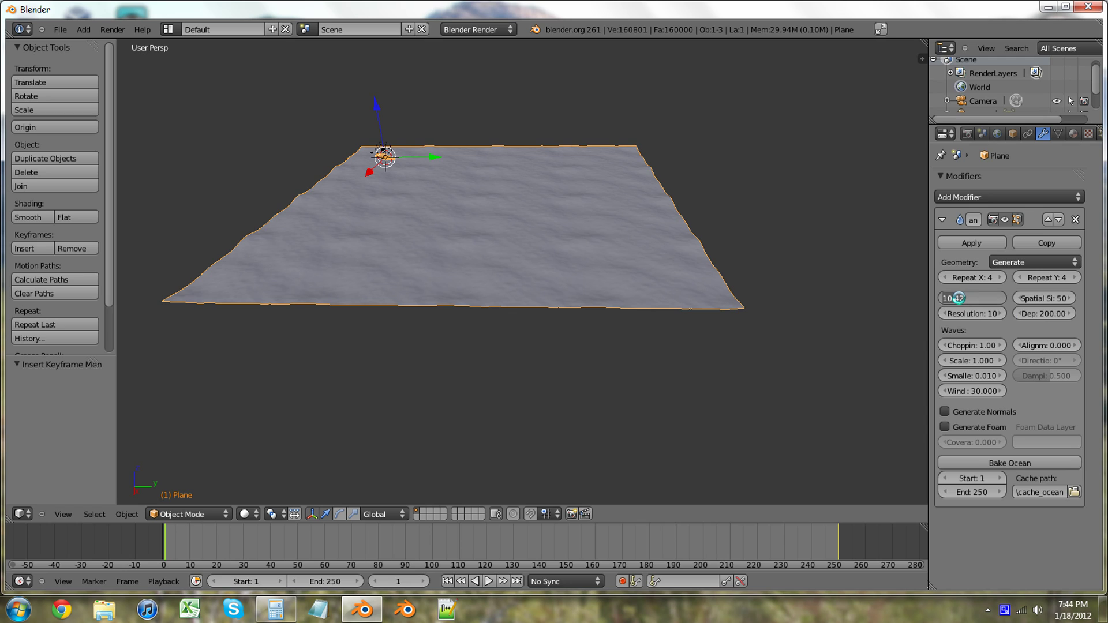
pyautogui.write('1')
pyautogui.press('Return')
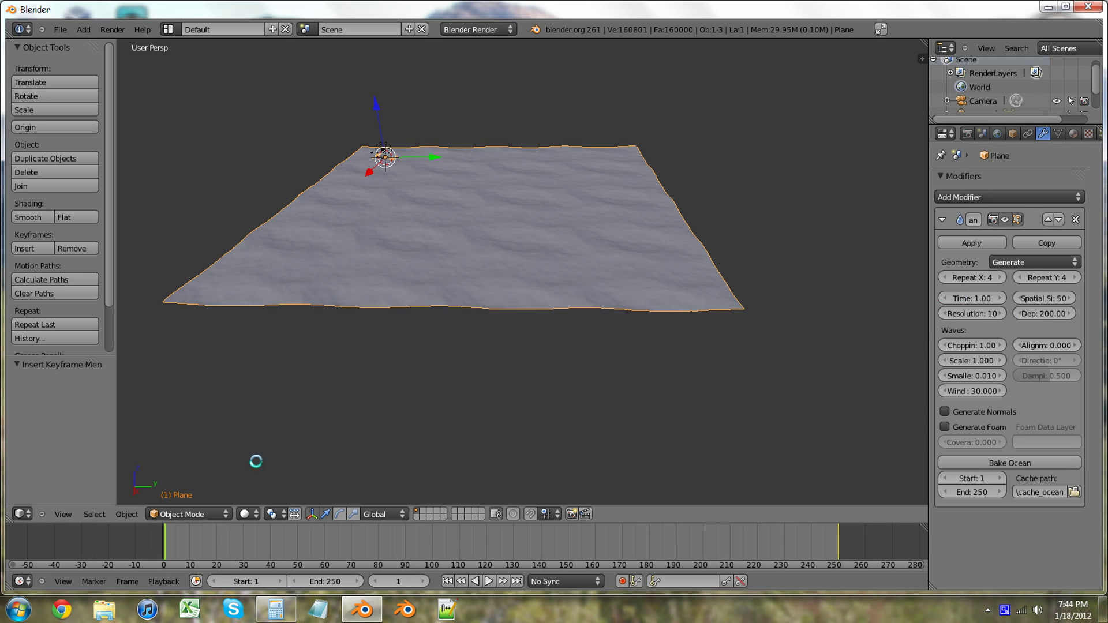
pyautogui.rightClick(984, 297)
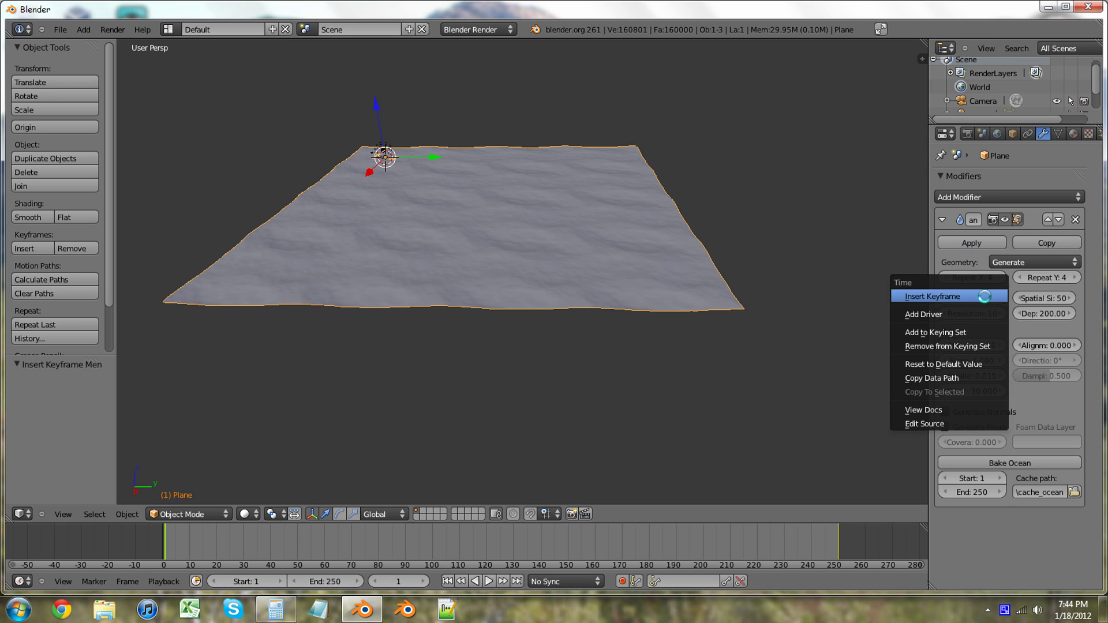
pyautogui.click(967, 296)
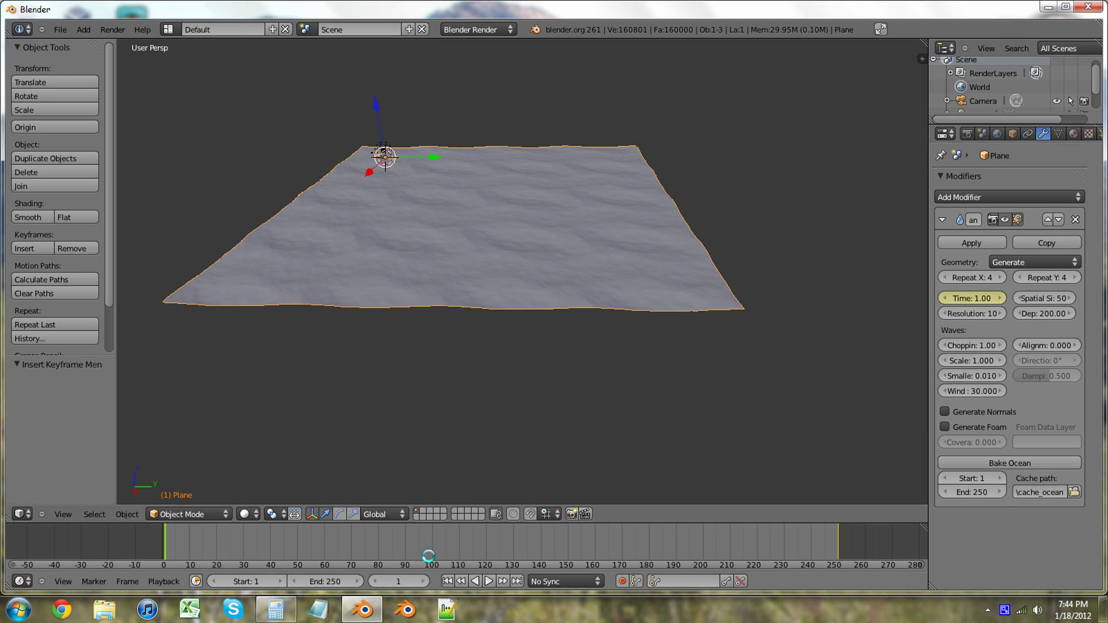
# - On frame 250, set the ocean Time to 10.42 and keyframe it
pyautogui.click(514, 581)
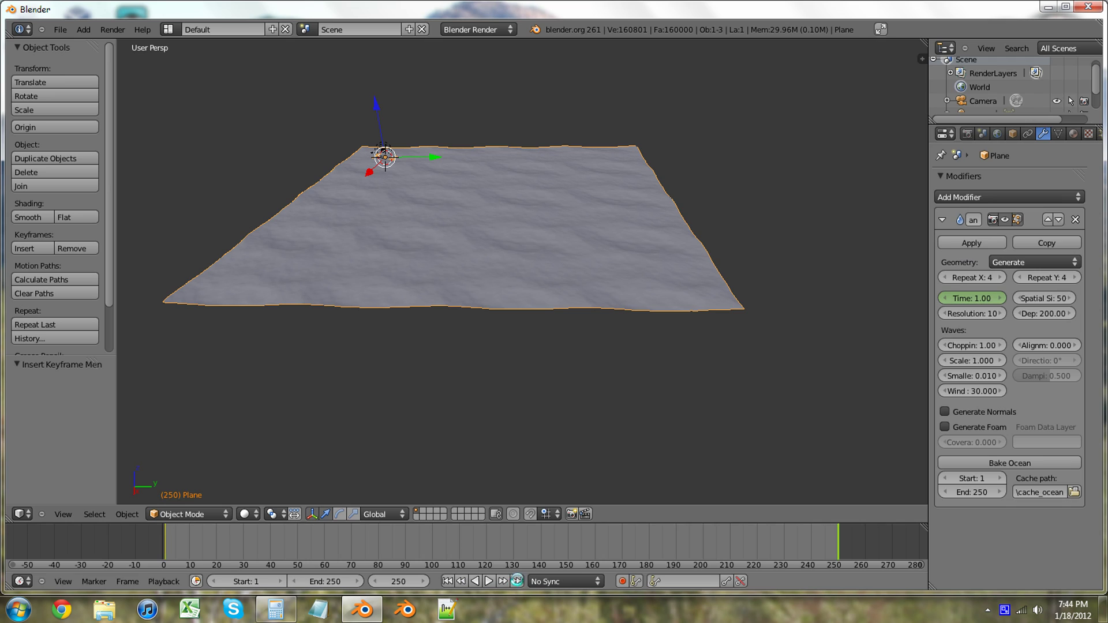
pyautogui.click(972, 300)
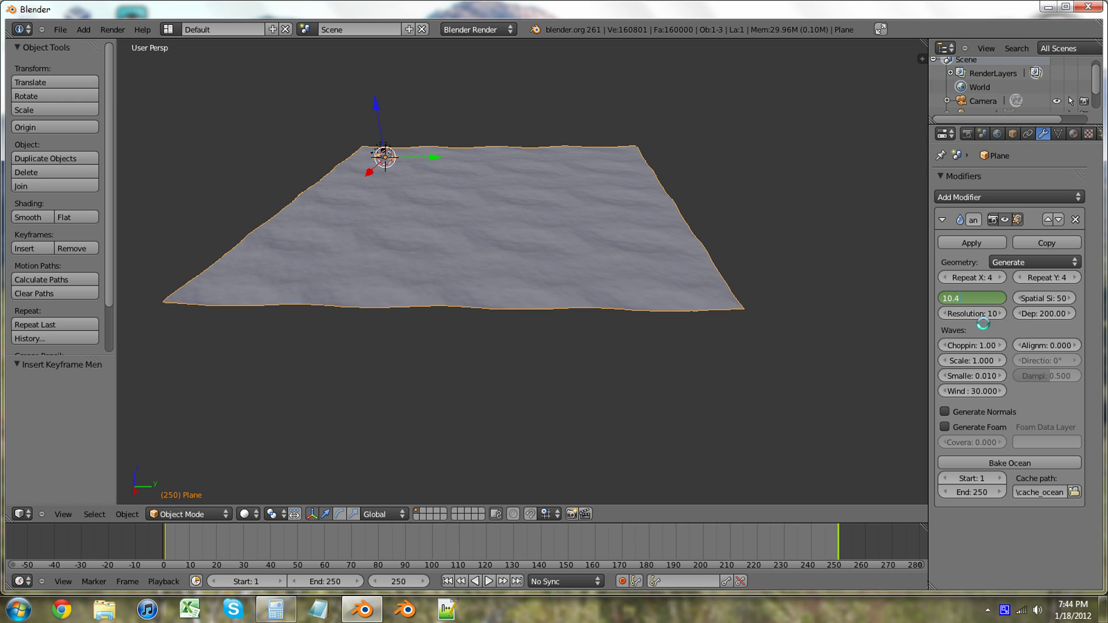
pyautogui.press('Return')
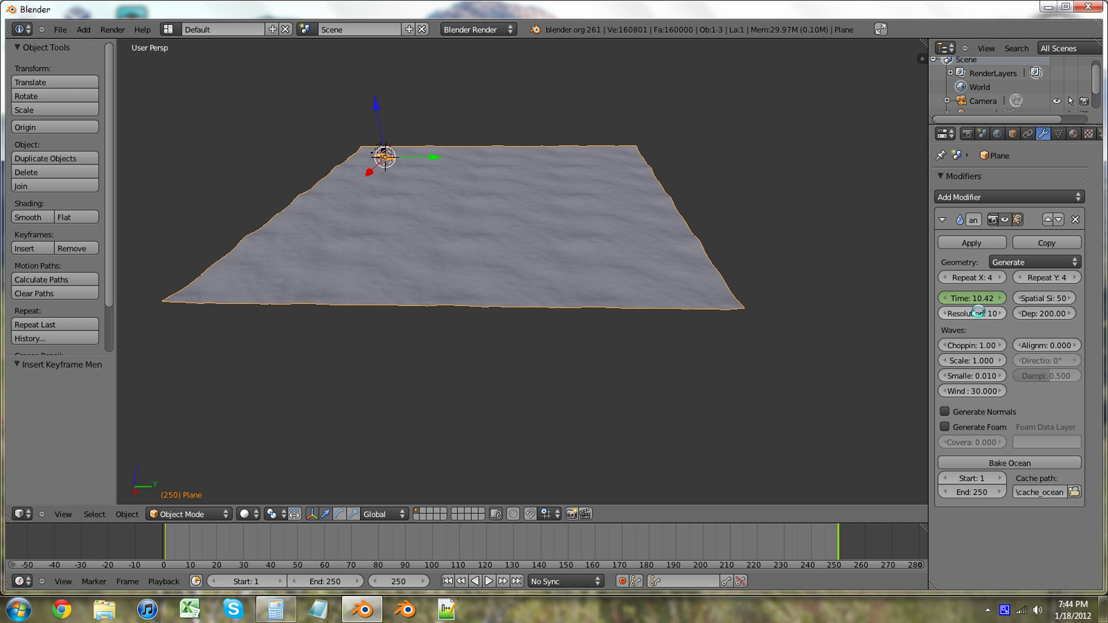
pyautogui.rightClick(969, 297)
pyautogui.click(969, 297)
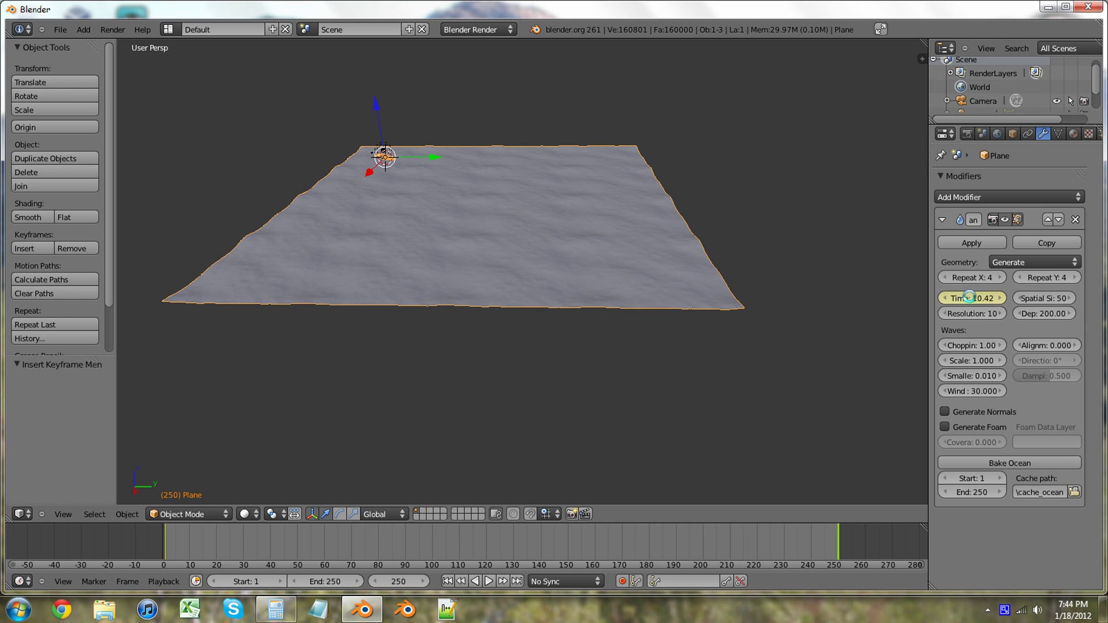
# - Play the ocean animation from frame 1 while orbiting, pausing at frame 32 where Time reads 1.32
pyautogui.click(446, 581)
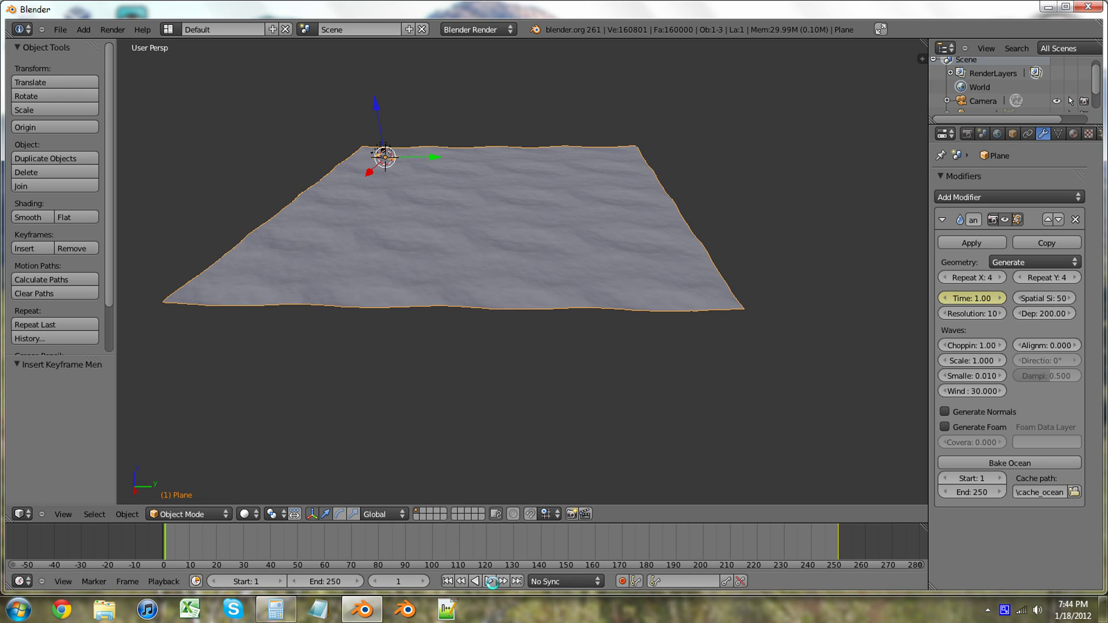
pyautogui.click(486, 581)
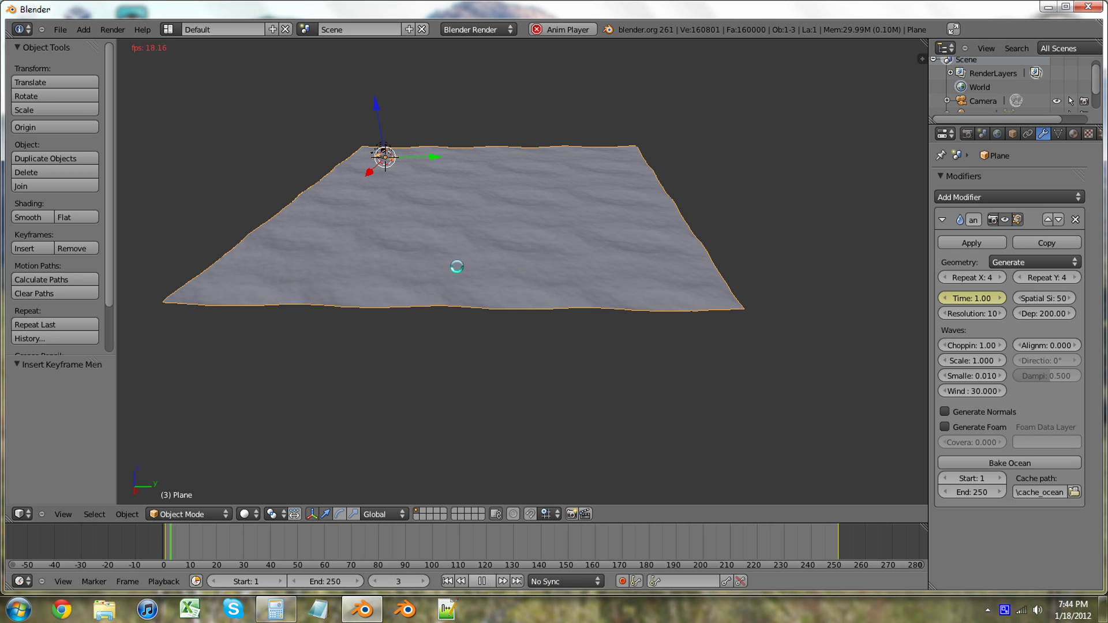
pyautogui.scroll(1, 513, 238)
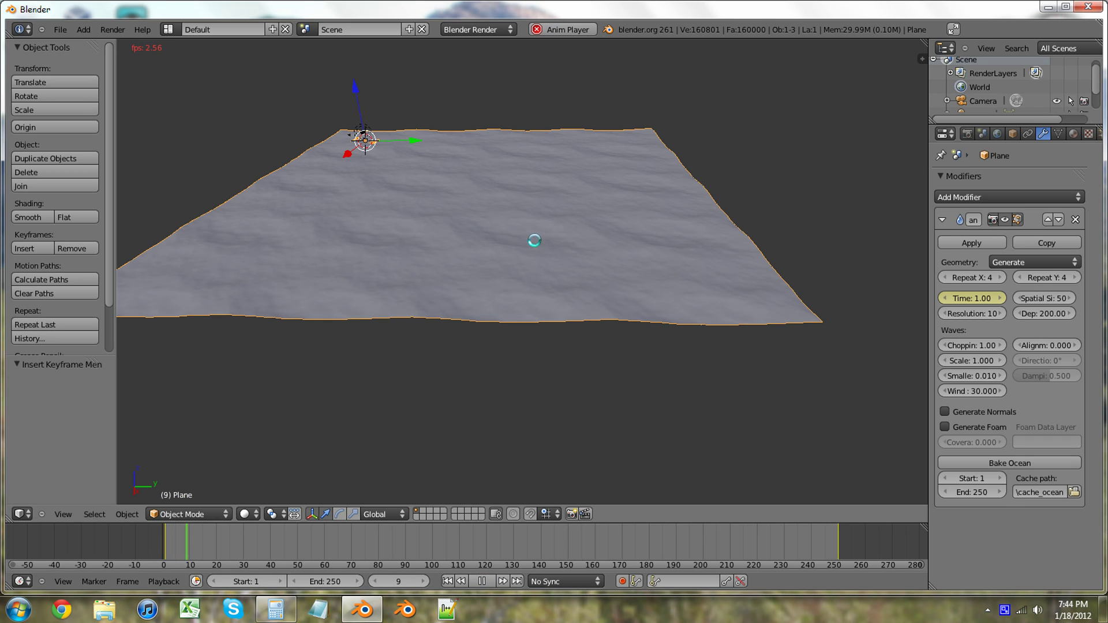
pyautogui.moveTo(584, 321); pyautogui.dragTo(595, 293, button='middle')
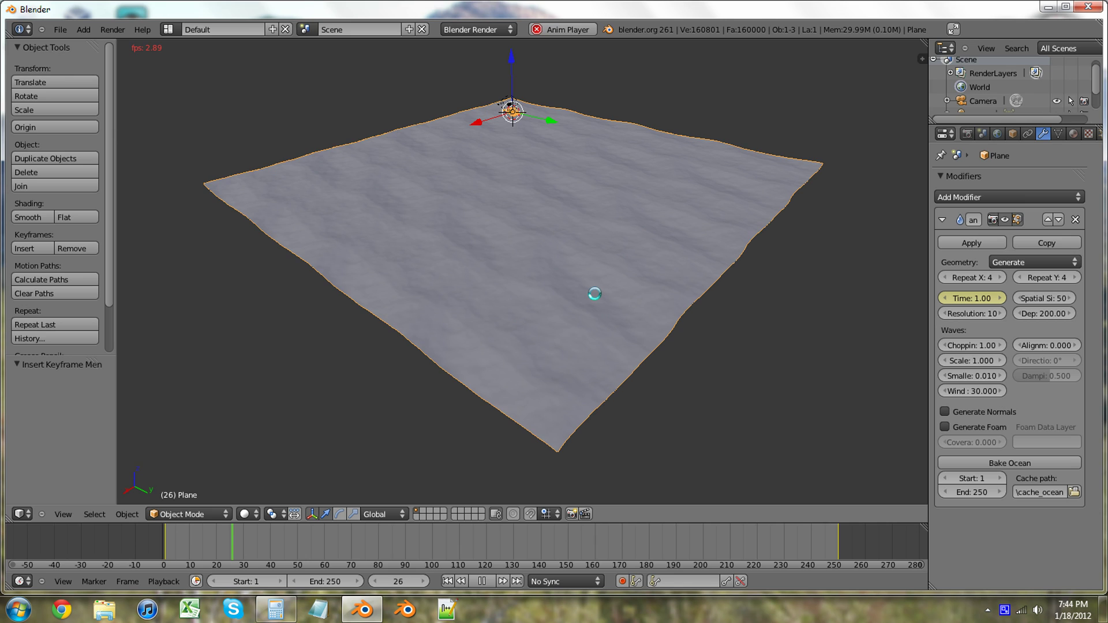
pyautogui.click(484, 581)
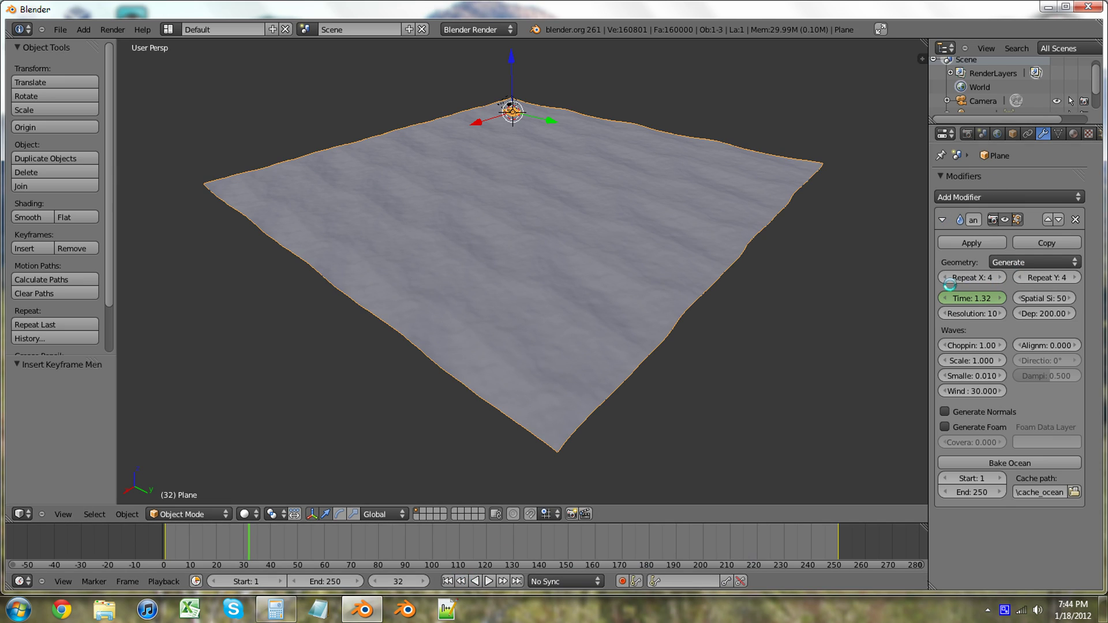
# - Lower the Ocean modifier's Repeat X and Repeat Y from 4 to 2 and orbit closer
pyautogui.click(945, 278)
pyautogui.click(945, 278)
pyautogui.click(1019, 278)
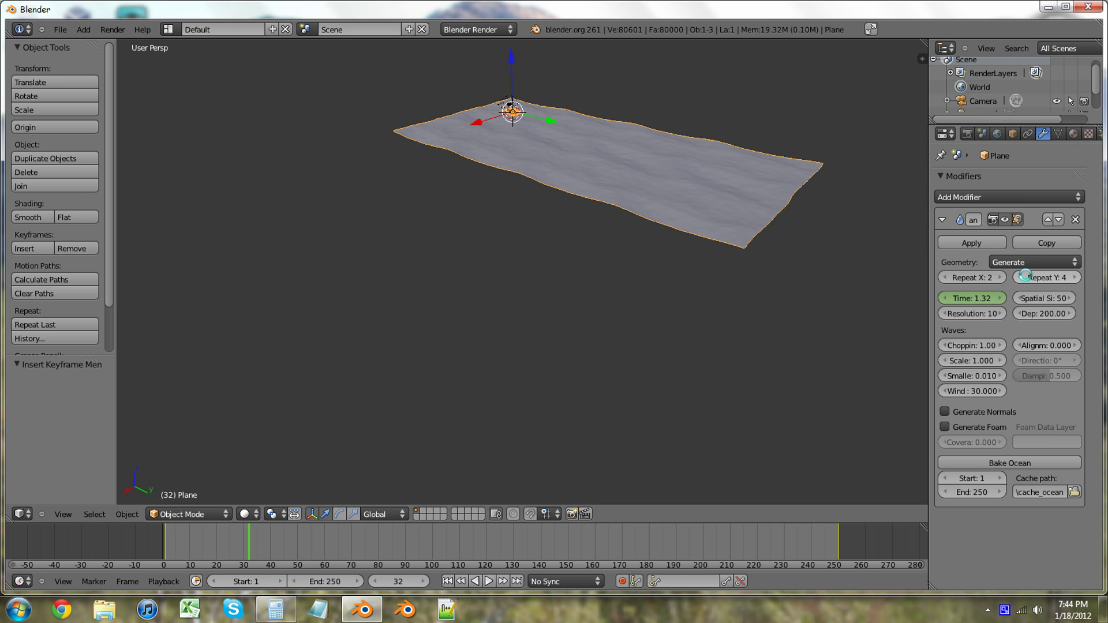
pyautogui.click(1019, 278)
pyautogui.moveTo(613, 214); pyautogui.dragTo(802, 197, button='middle')
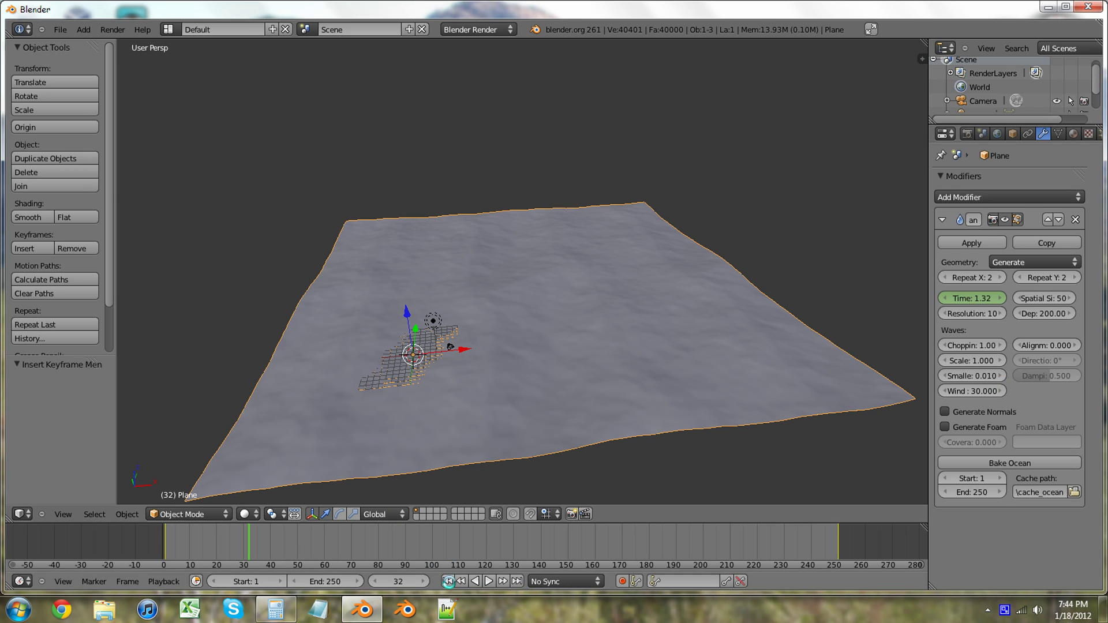
# - Rewind to frame 1 and play the 2-by-2 ocean animation, orbiting the view as waves move
pyautogui.click(448, 581)
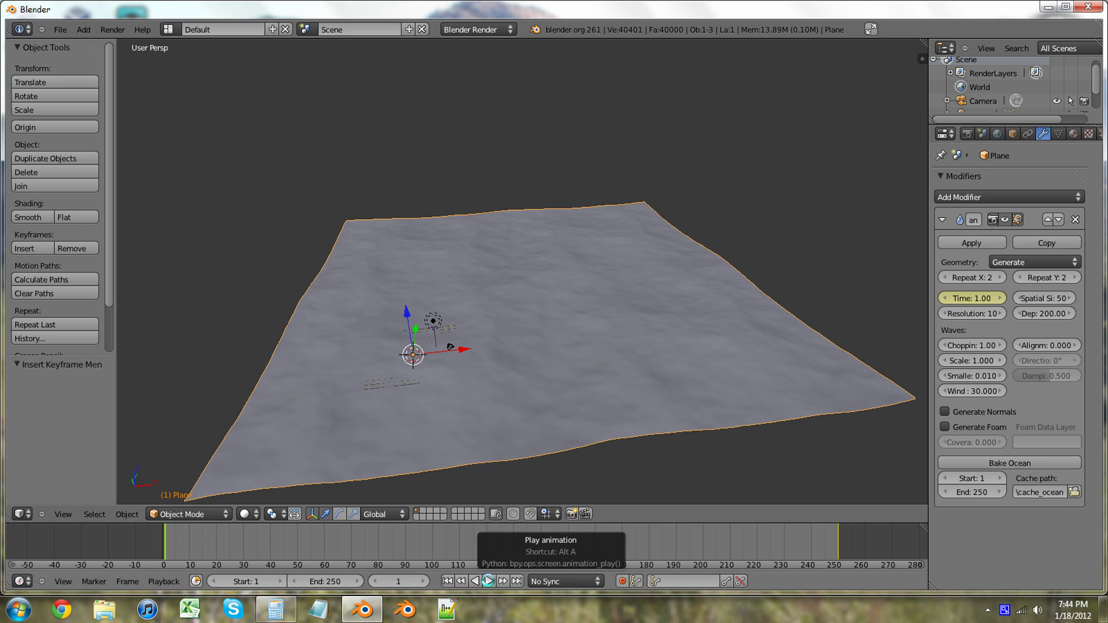
pyautogui.click(488, 581)
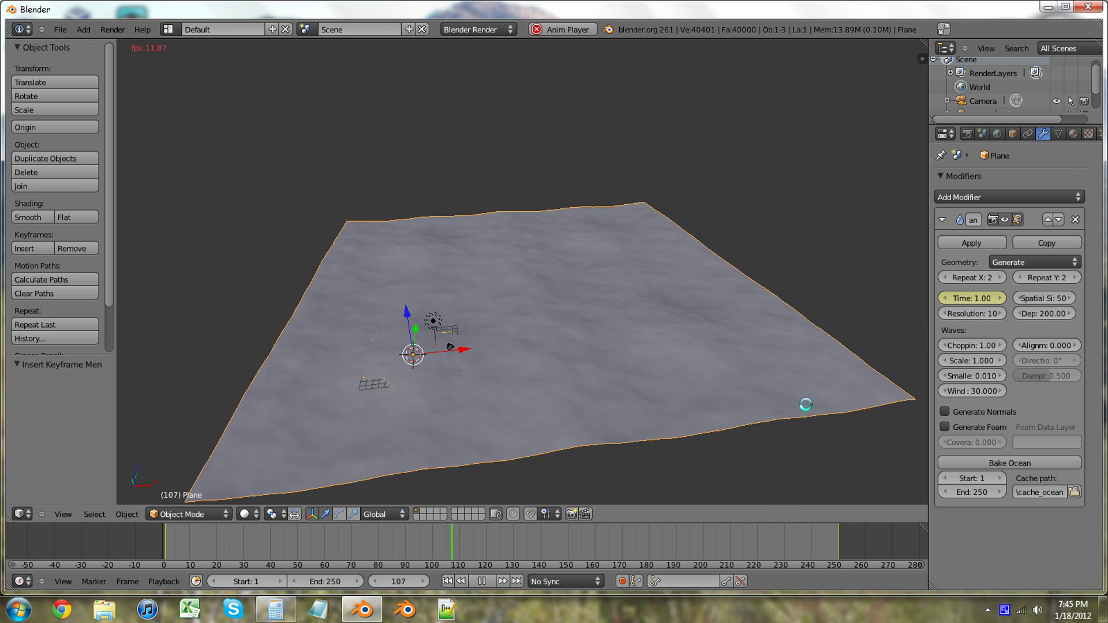
pyautogui.moveTo(805, 403); pyautogui.dragTo(773, 409, button='middle')
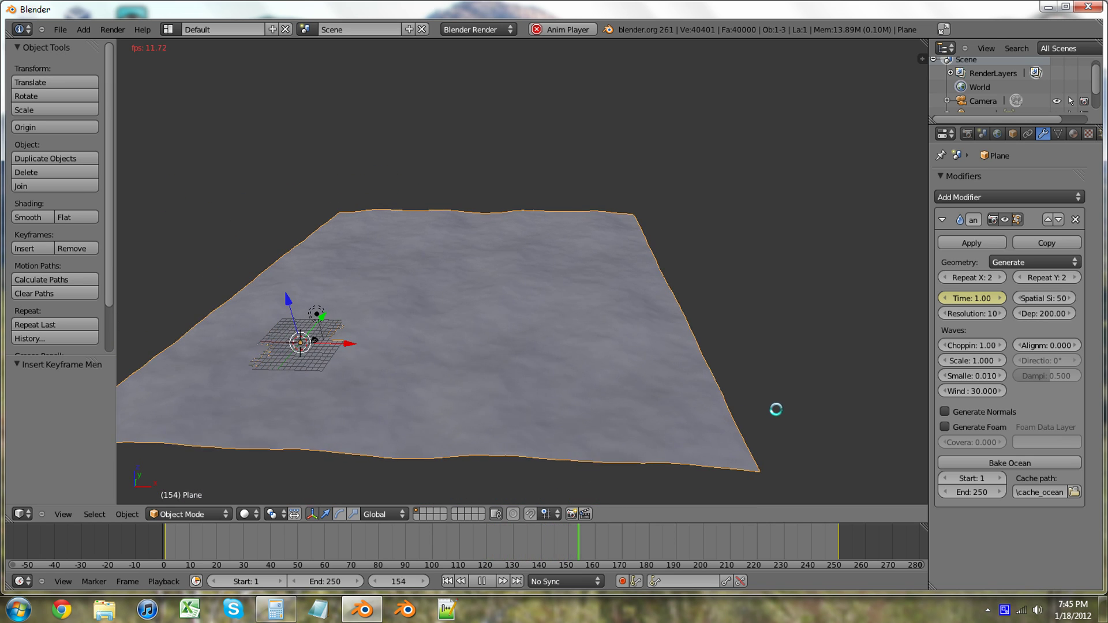
# - Give the plane a new material, Material.001, with pale blue diffuse colour (R 0.527, G 0.624, B 0.800)
pyautogui.click(1073, 133)
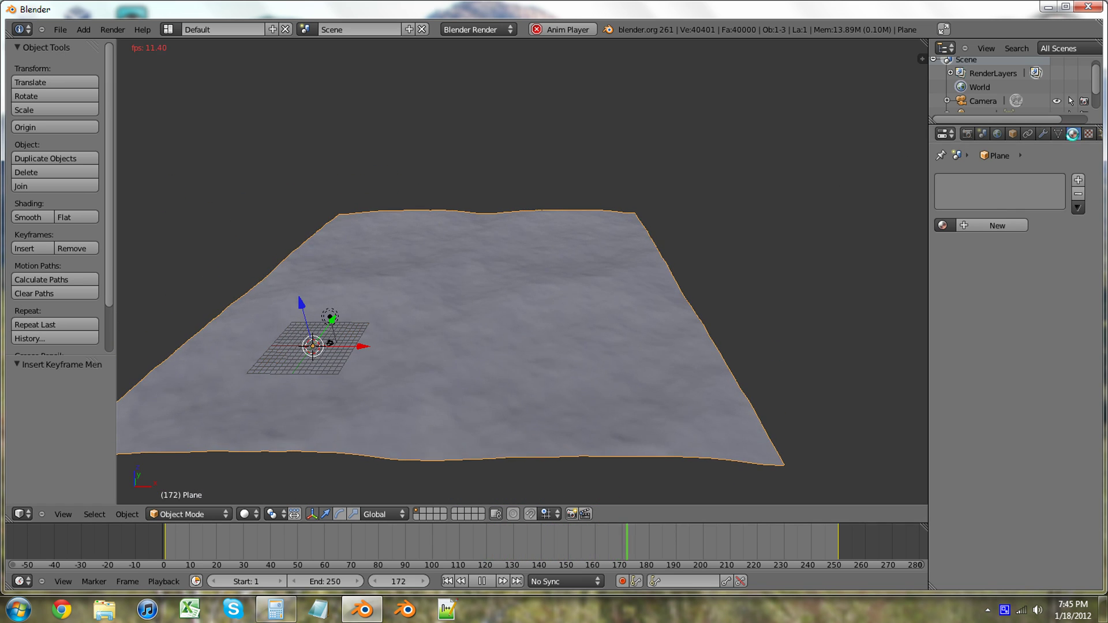
pyautogui.click(994, 225)
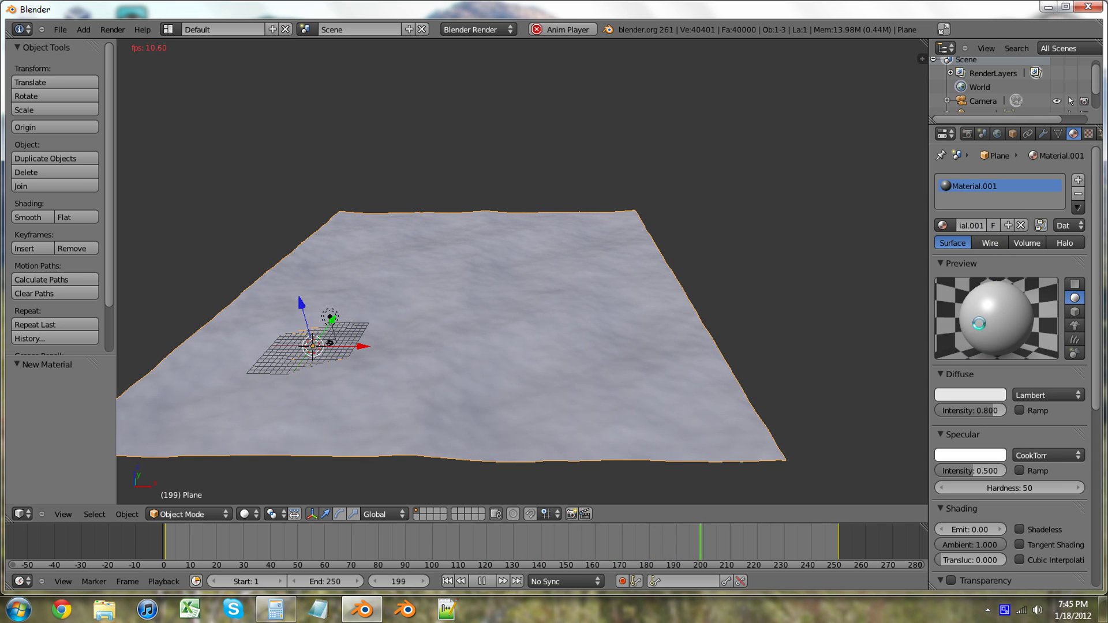
pyautogui.click(1000, 392)
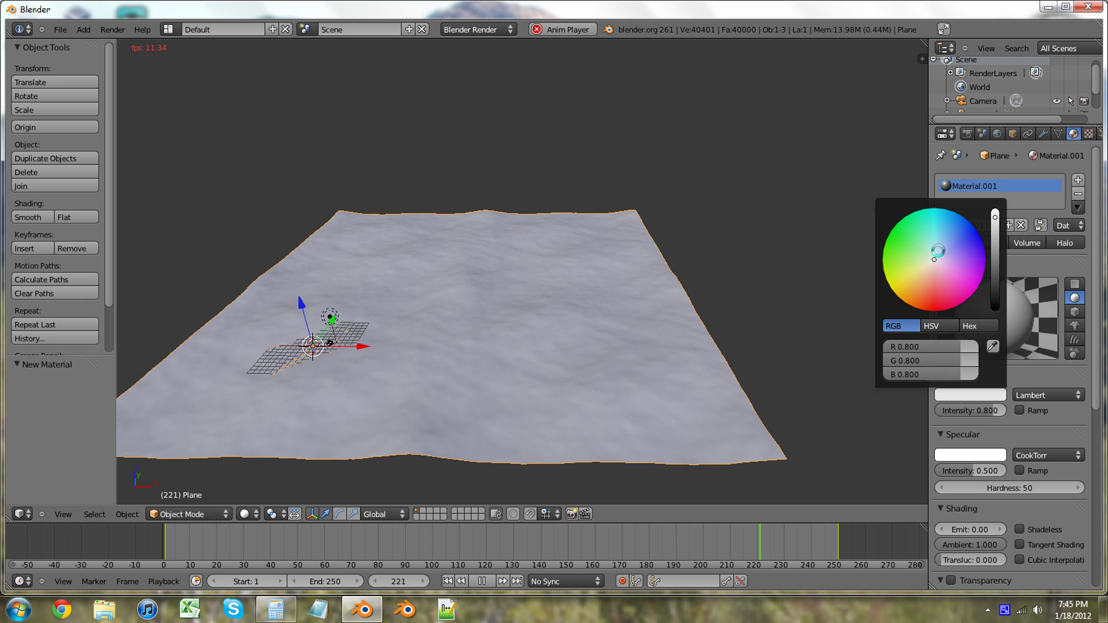
pyautogui.moveTo(938, 251); pyautogui.dragTo(945, 245)
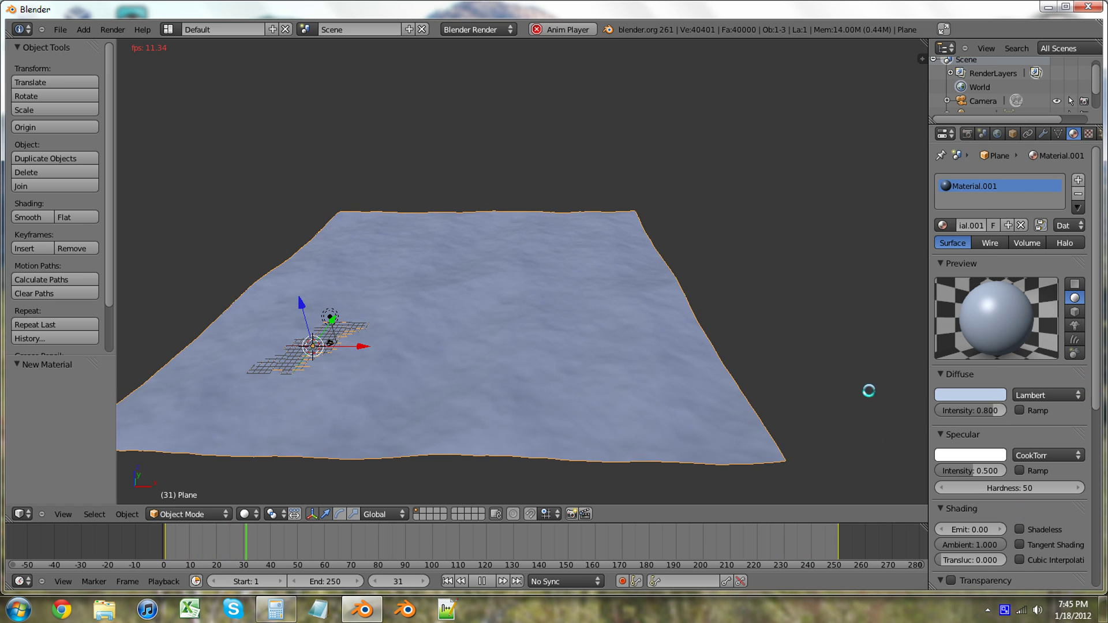
pyautogui.moveTo(573, 396); pyautogui.dragTo(433, 456, button='middle')
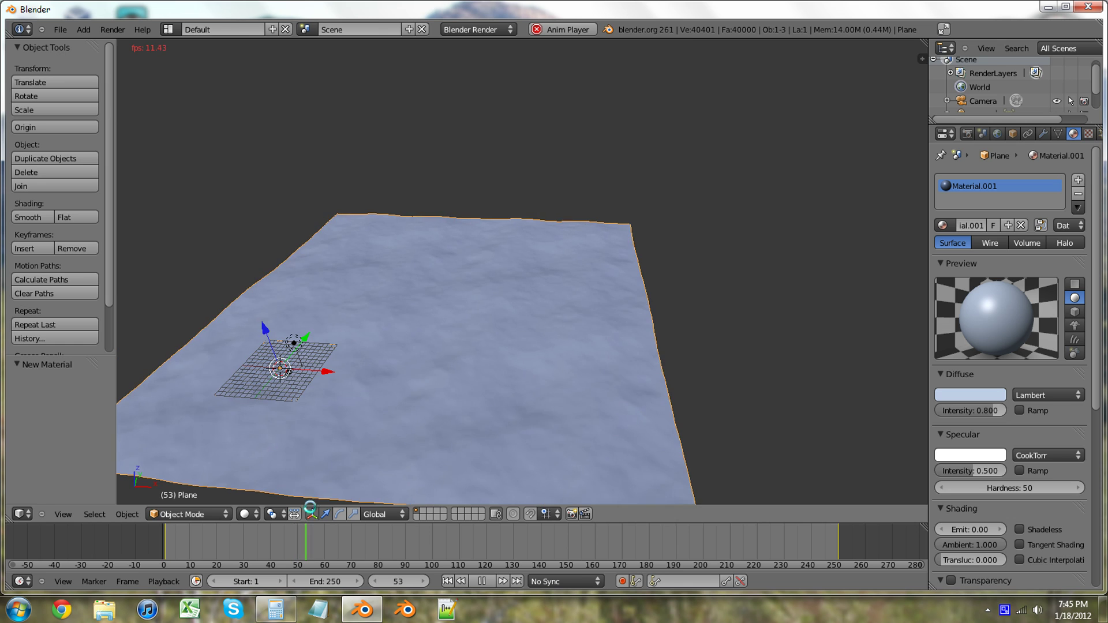
pyautogui.click(245, 513)
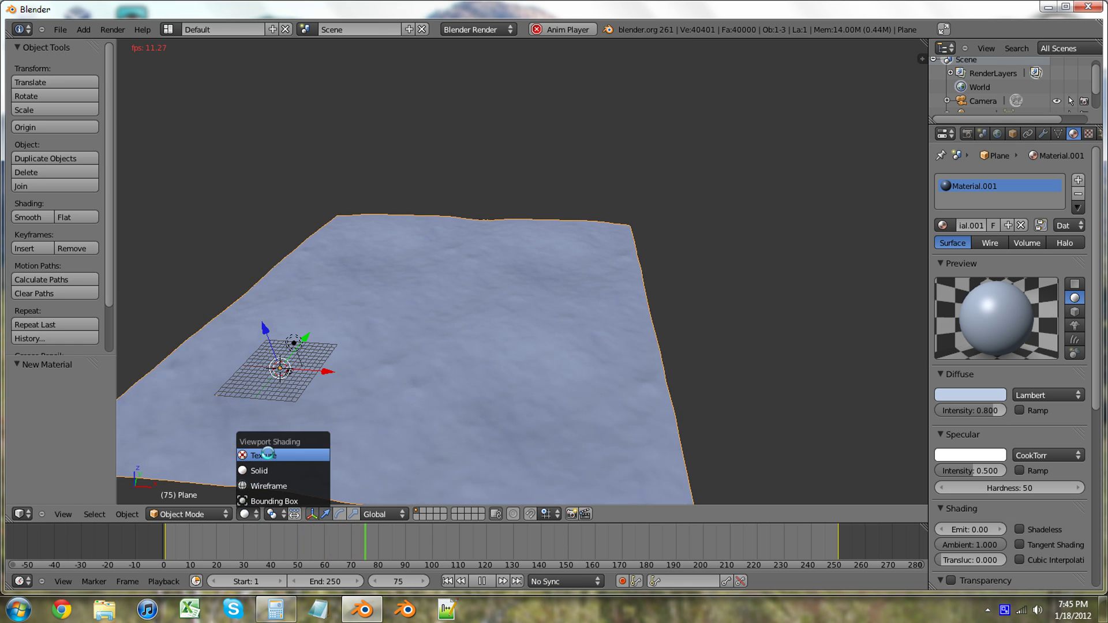
# - Switch the viewport to Texture shading and move the lamp X 9.707, Y 16.180 over the ocean
pyautogui.click(275, 464)
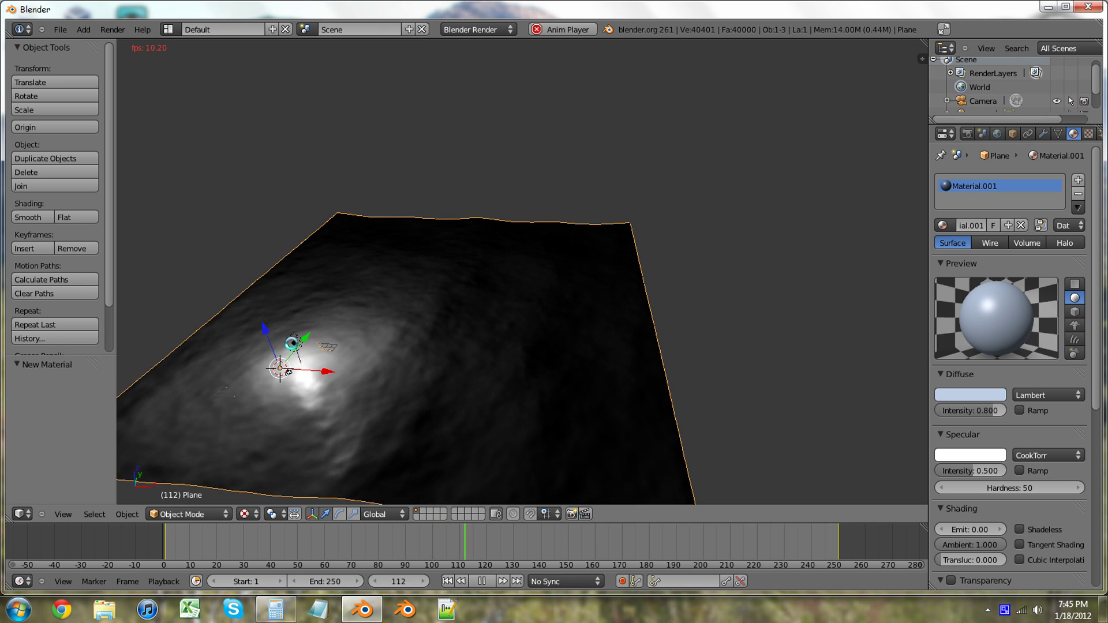
pyautogui.rightClick(293, 342)
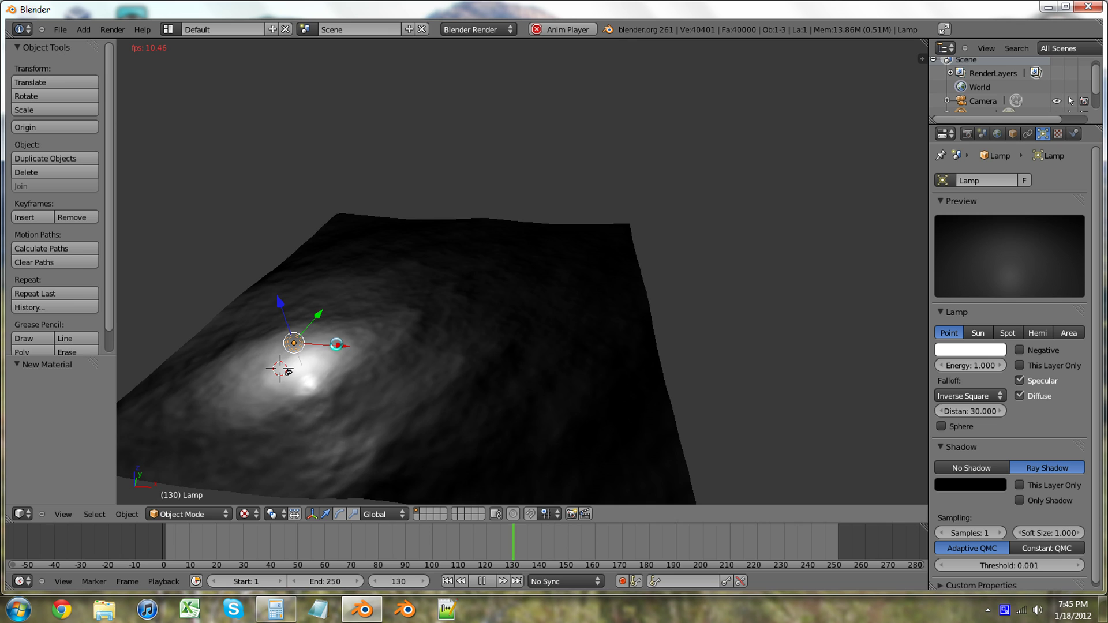
pyautogui.press('g')
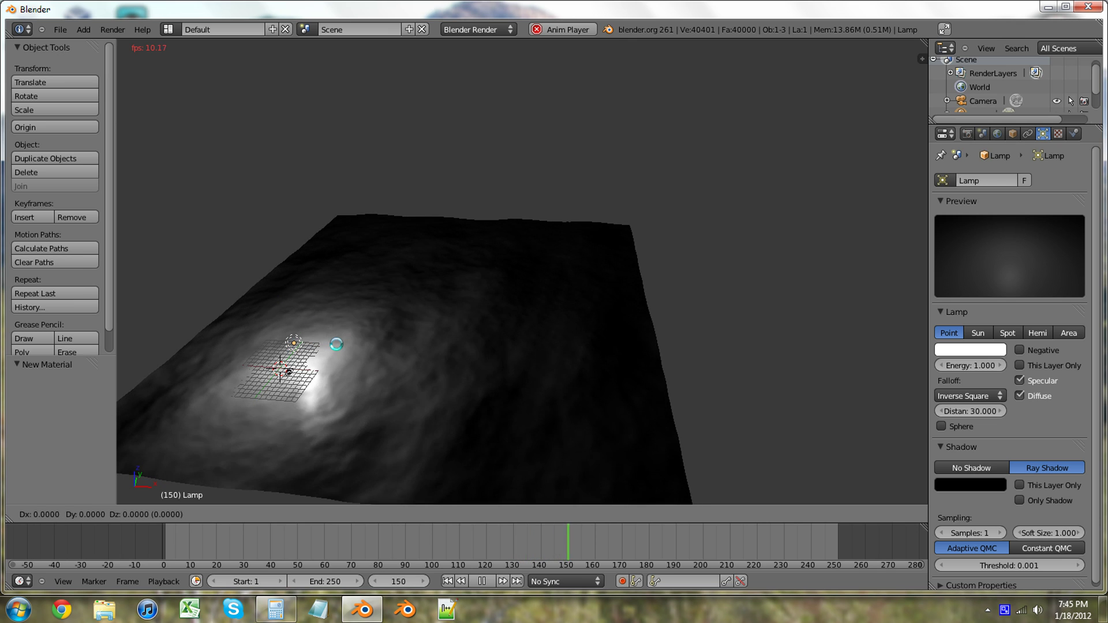
pyautogui.hotkey('shift', 'z')
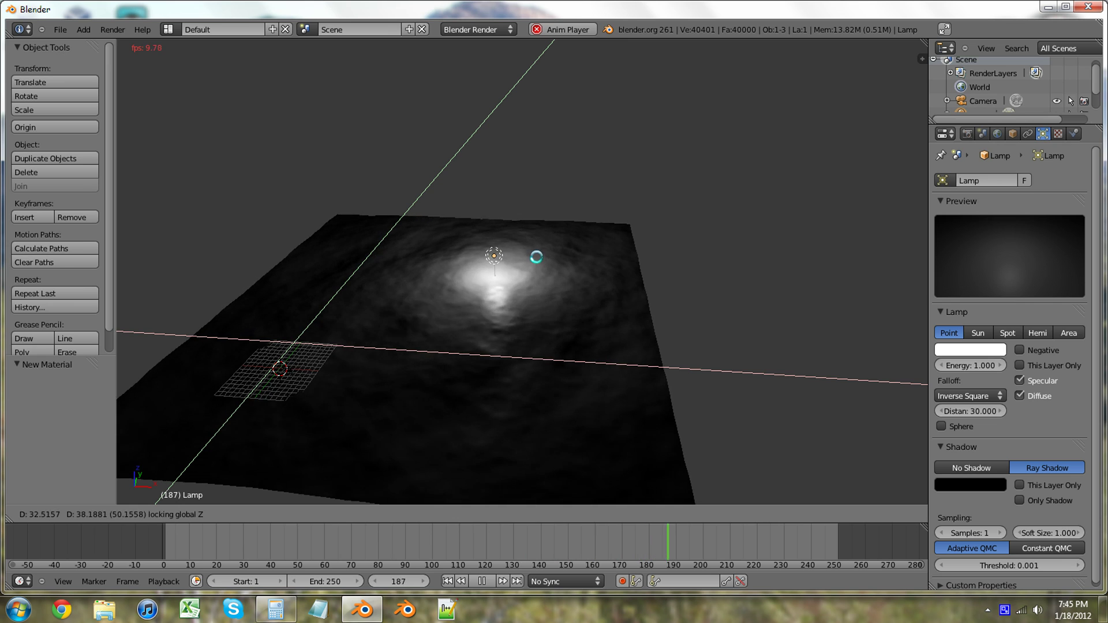
pyautogui.click(286, 369)
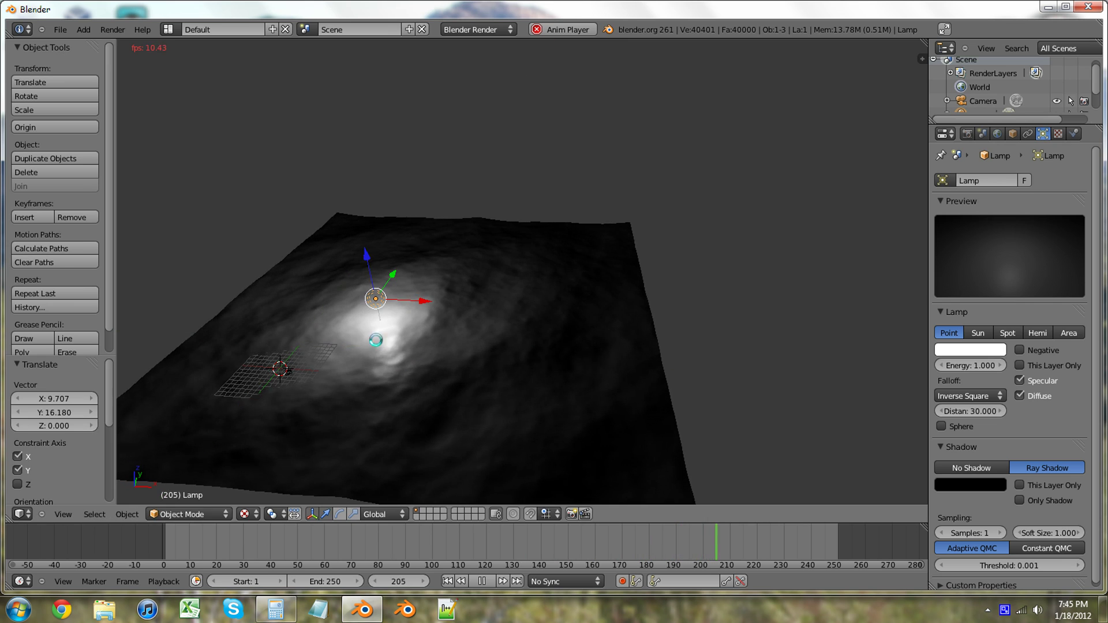
pyautogui.moveTo(287, 371); pyautogui.dragTo(446, 386, button='middle')
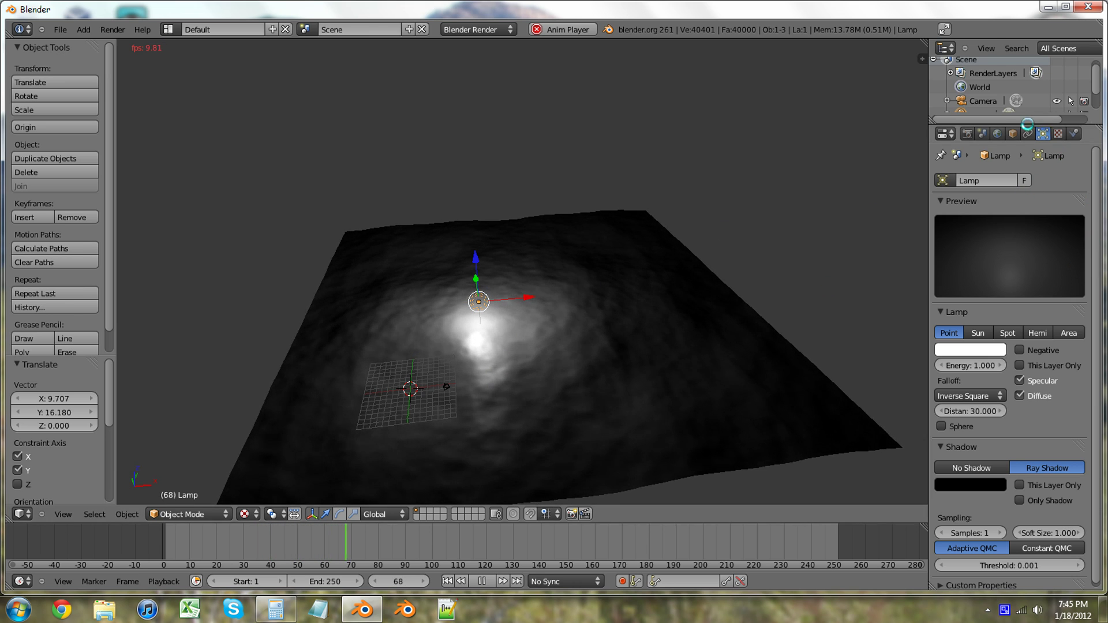
# - Reselect the plane and make its diffuse colour a stronger blue
pyautogui.rightClick(549, 303)
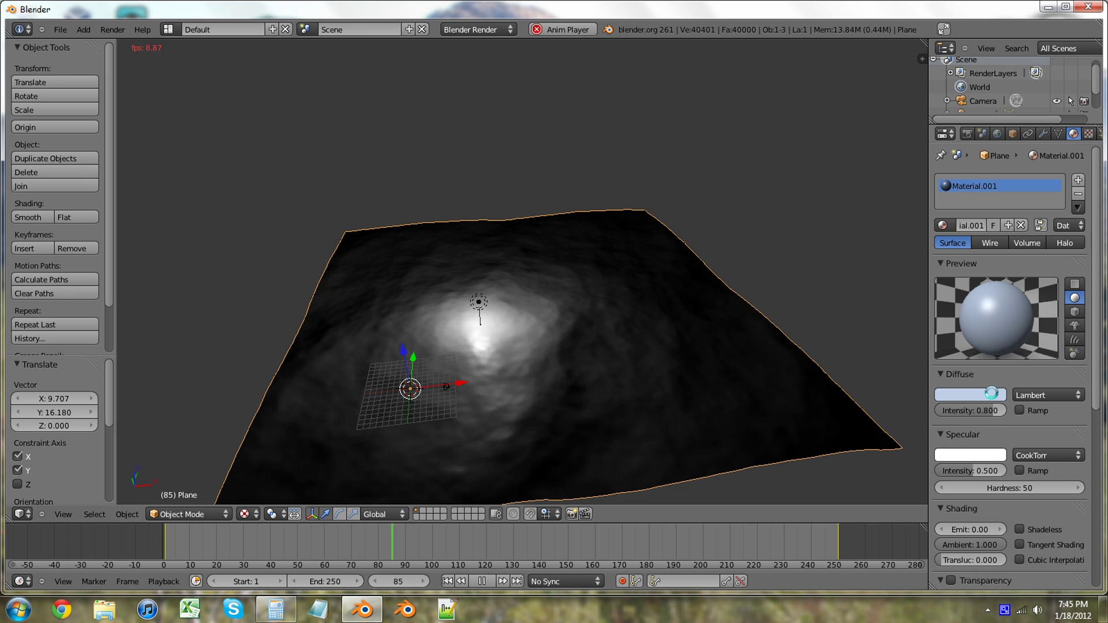
pyautogui.click(970, 395)
pyautogui.moveTo(948, 245); pyautogui.dragTo(962, 227)
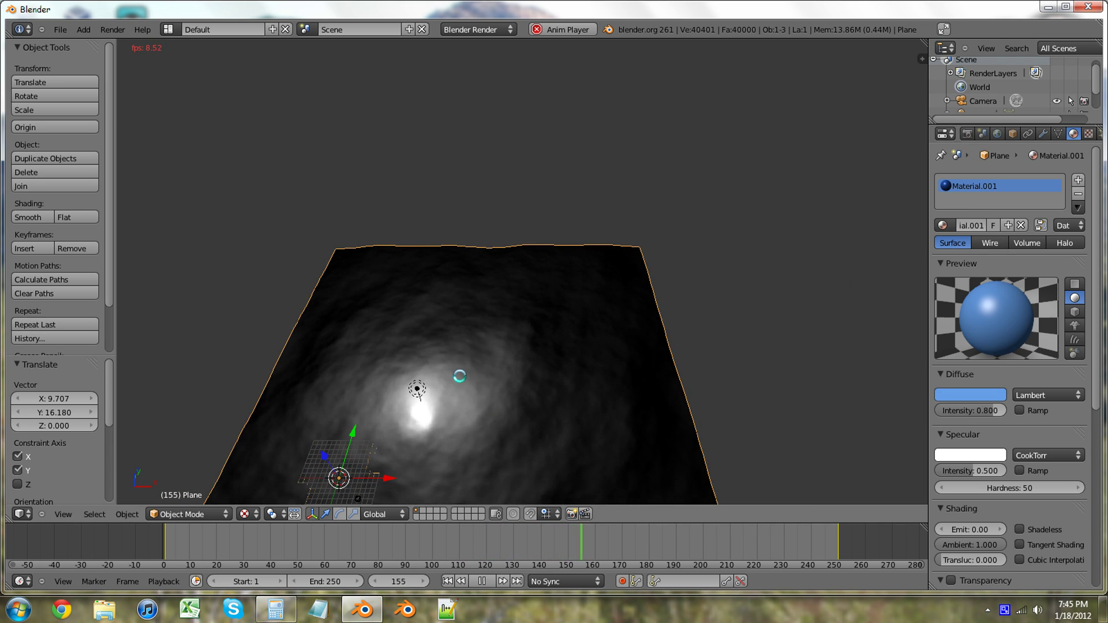
# - Set the Display shading to GLSL in the viewport's side properties panel
pyautogui.press('n')
pyautogui.scroll(-3, 852, 431)
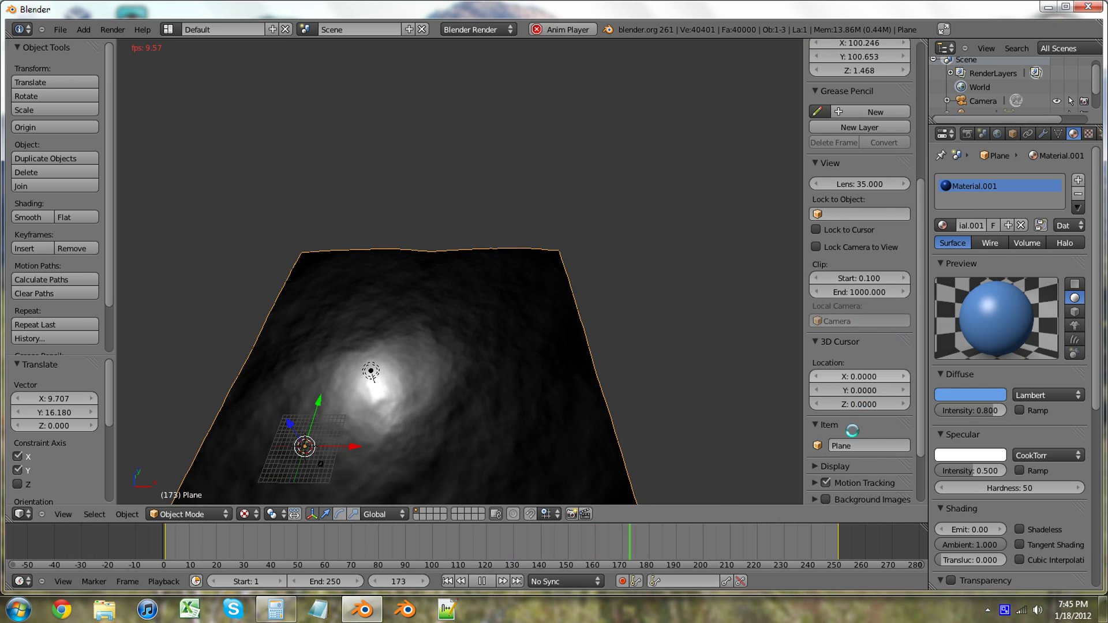
pyautogui.scroll(-2, 852, 430)
pyautogui.click(830, 425)
pyautogui.scroll(-2, 833, 452)
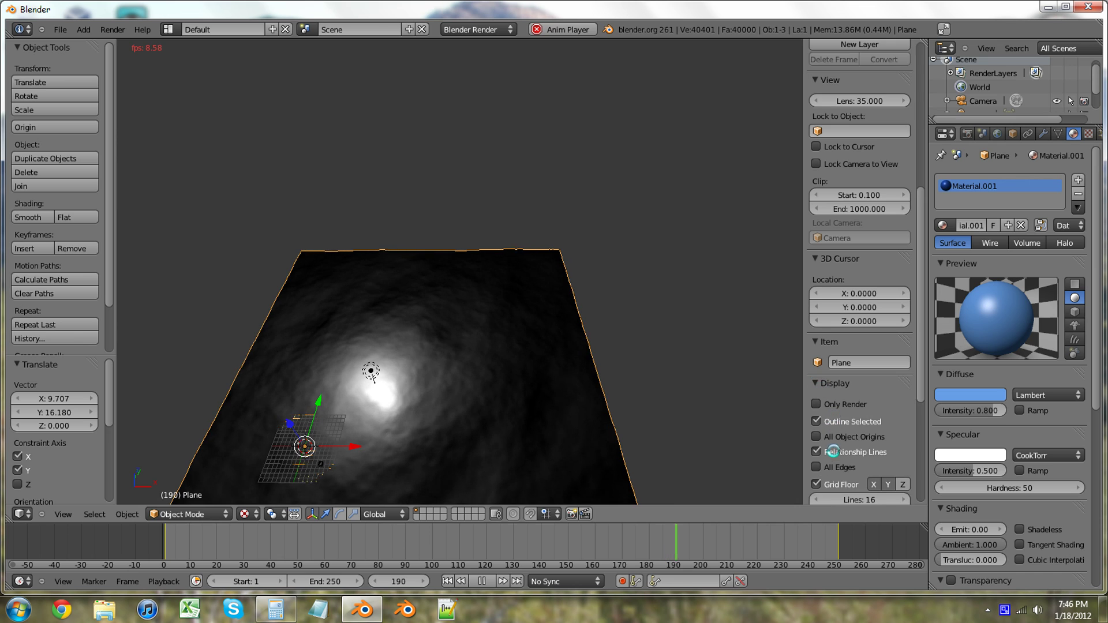
pyautogui.scroll(-5, 836, 465)
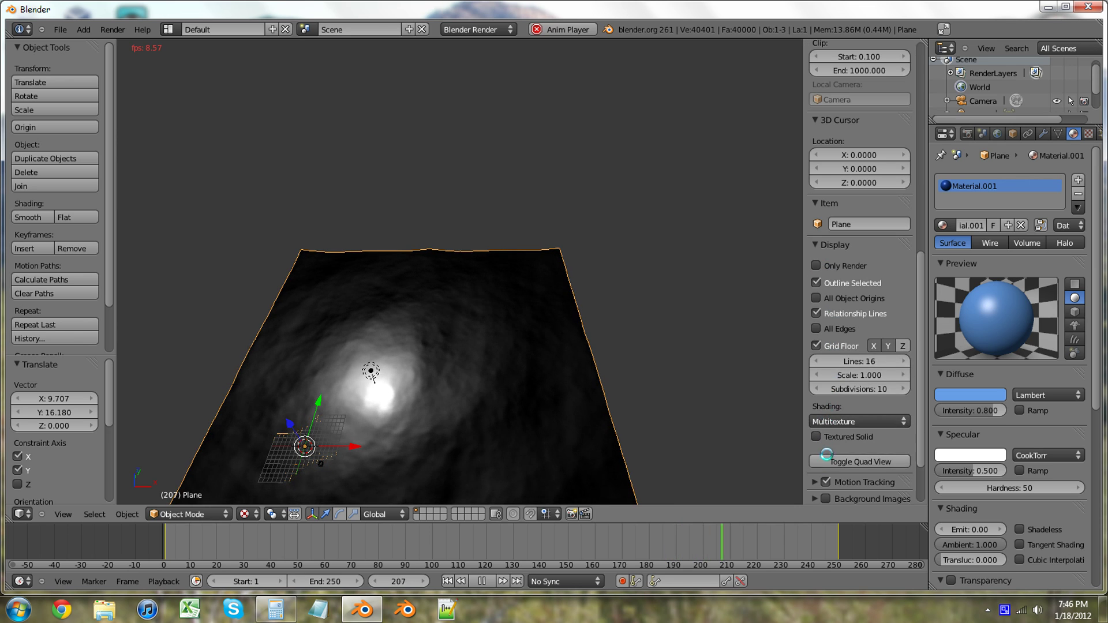
pyautogui.click(818, 422)
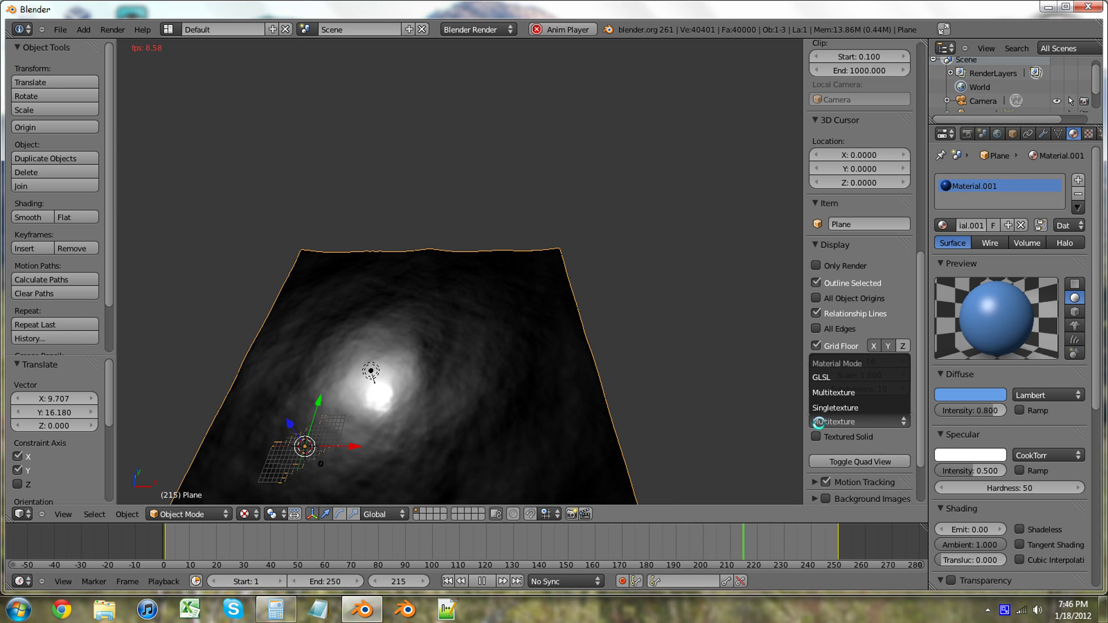
pyautogui.click(823, 378)
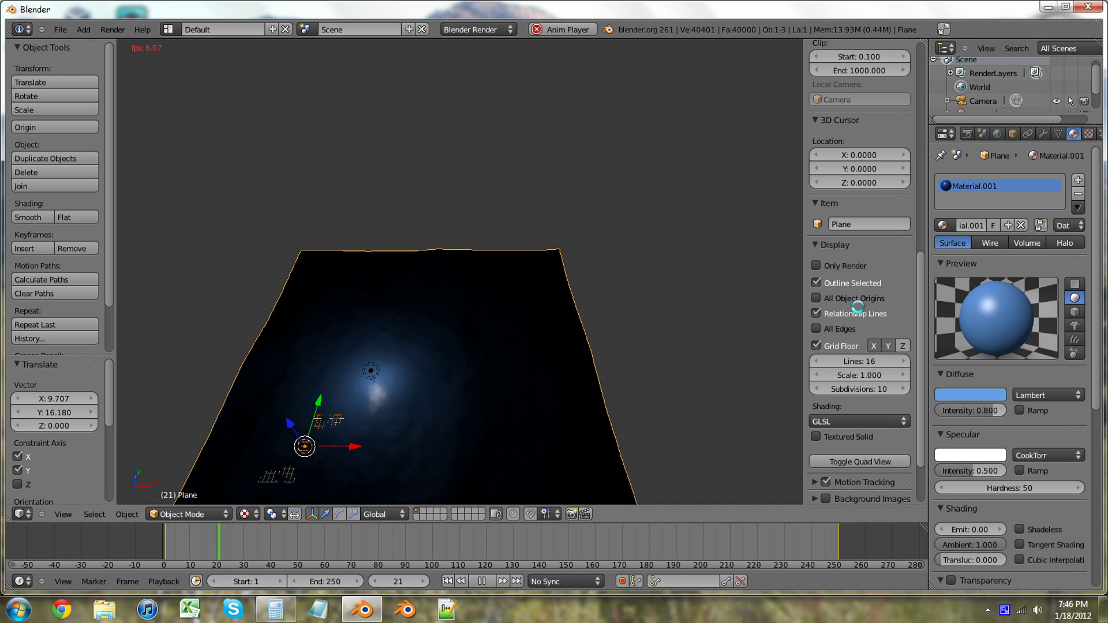
# - Hide the side panel and change the diffuse colour to pale cyan (R 0.438, G 0.718, B 0.800)
pyautogui.press('n')
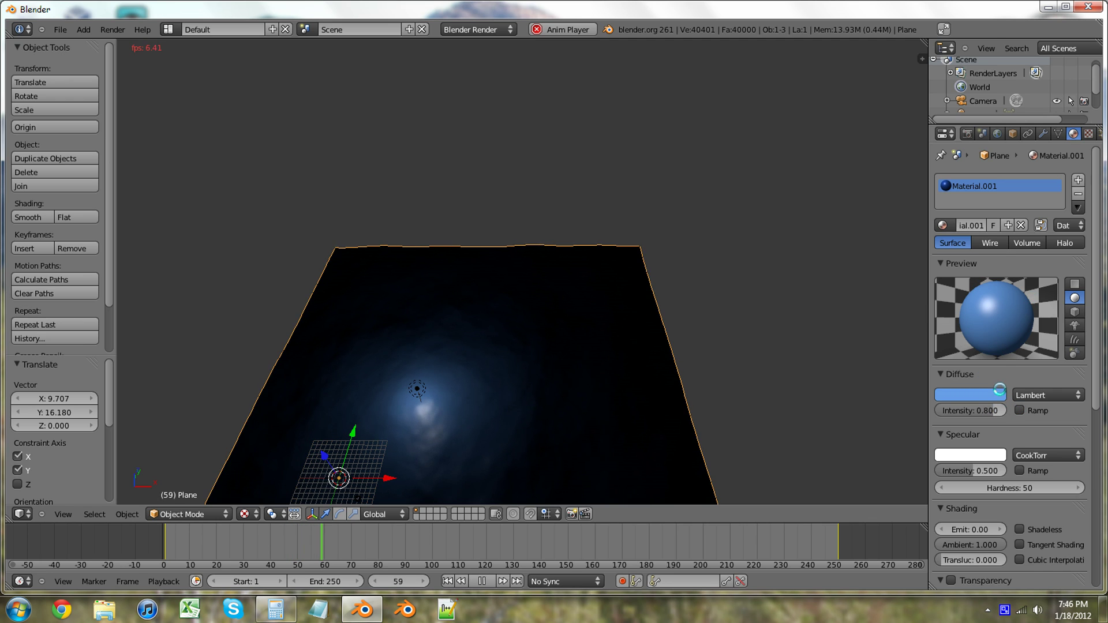
pyautogui.click(970, 395)
pyautogui.press('Escape')
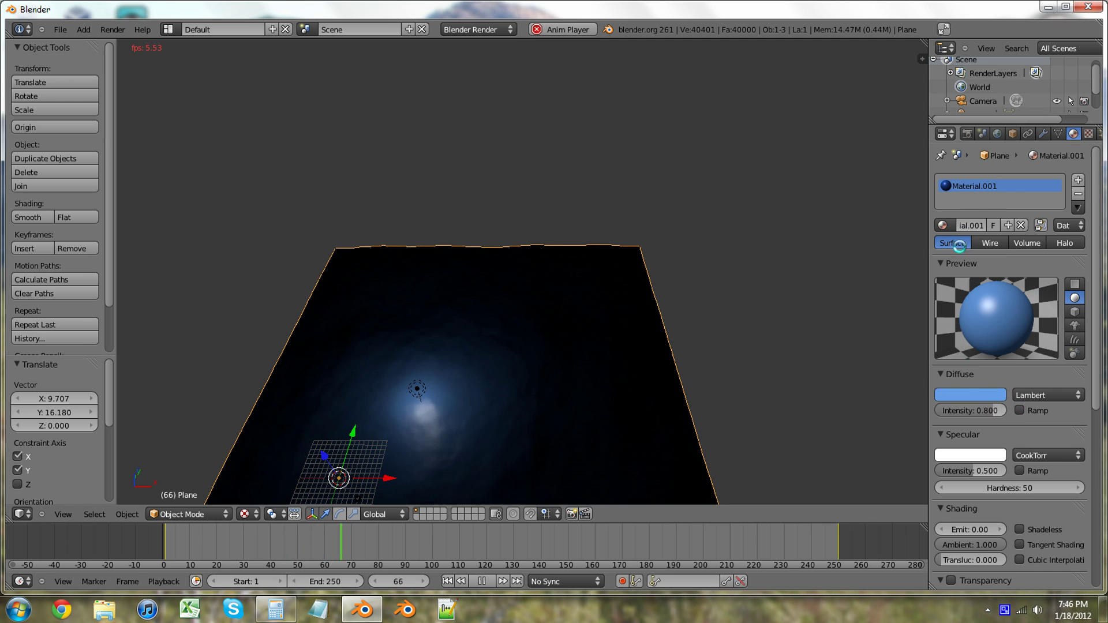
pyautogui.click(971, 393)
pyautogui.moveTo(954, 216); pyautogui.dragTo(853, 288)
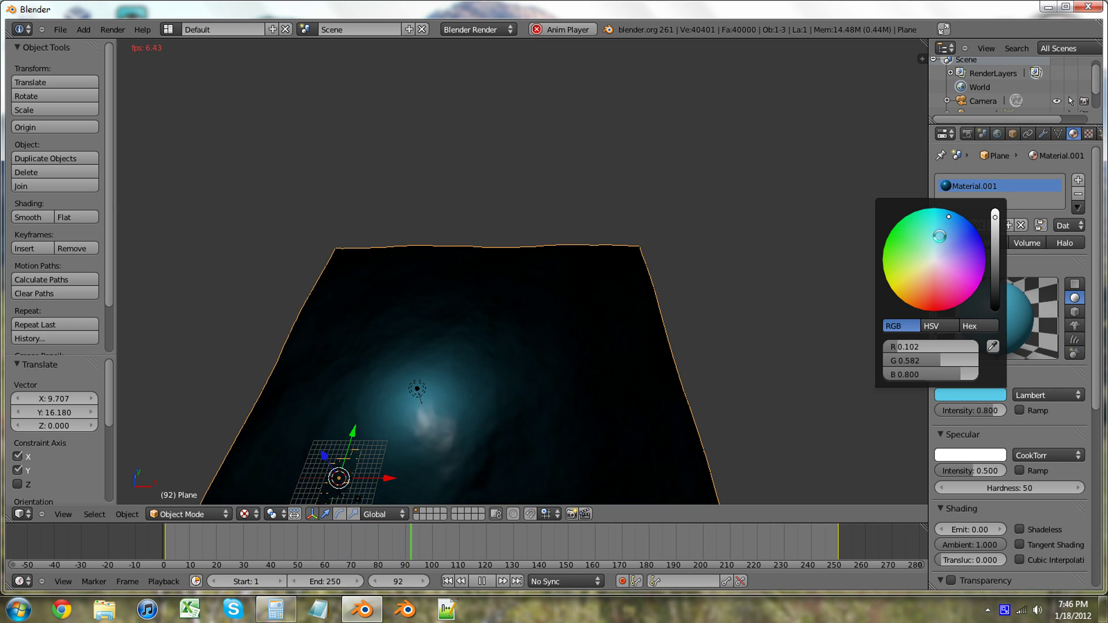
pyautogui.moveTo(940, 236); pyautogui.dragTo(937, 248)
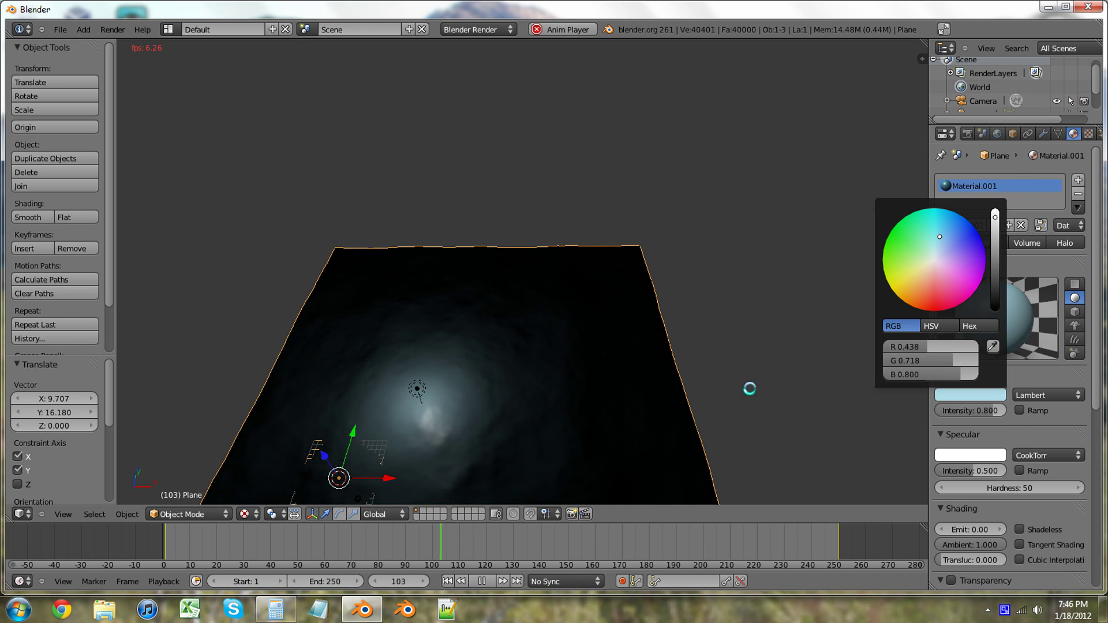
pyautogui.moveTo(593, 448); pyautogui.dragTo(544, 438, button='middle')
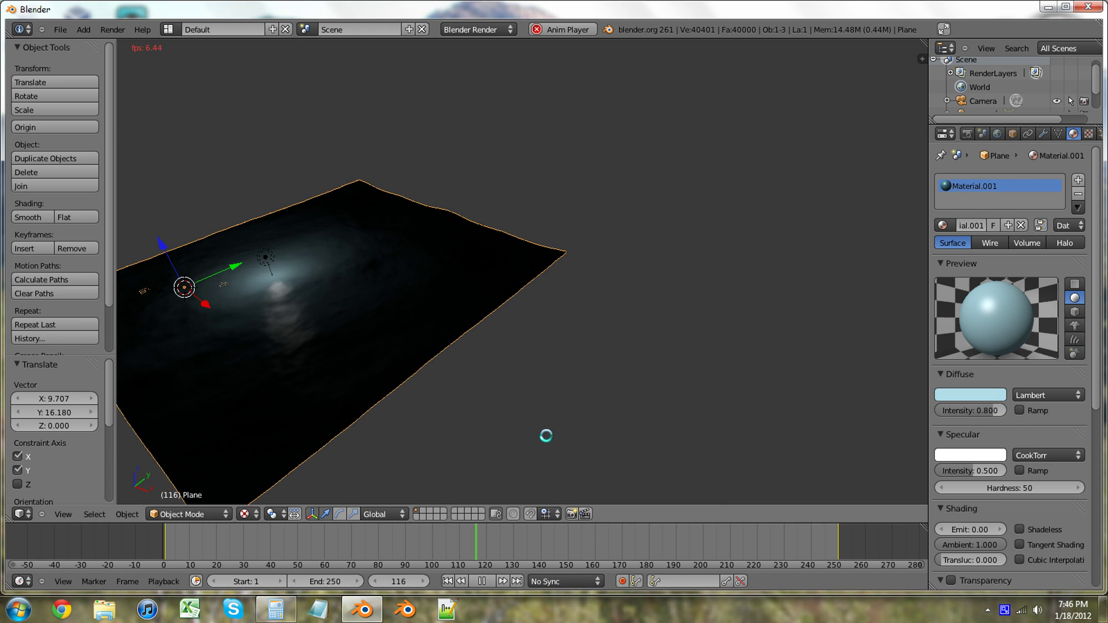
# - Make the lamp a Sun lamp lighting the whole plane, then stop playback at frame 244
pyautogui.rightClick(262, 262)
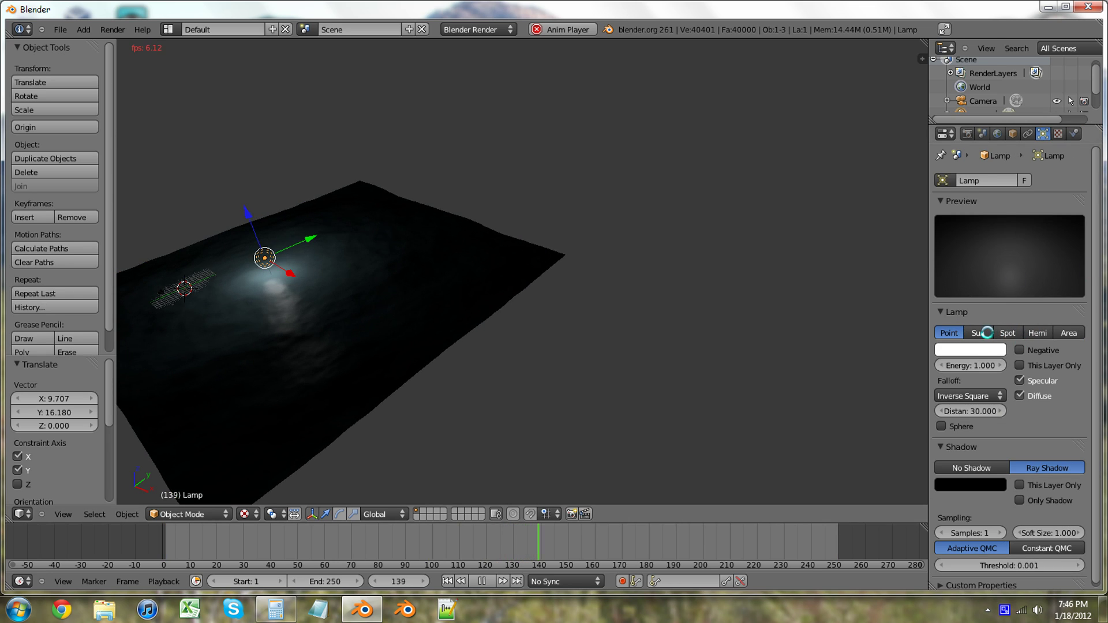
pyautogui.click(977, 333)
pyautogui.moveTo(439, 369); pyautogui.dragTo(484, 364, button='middle')
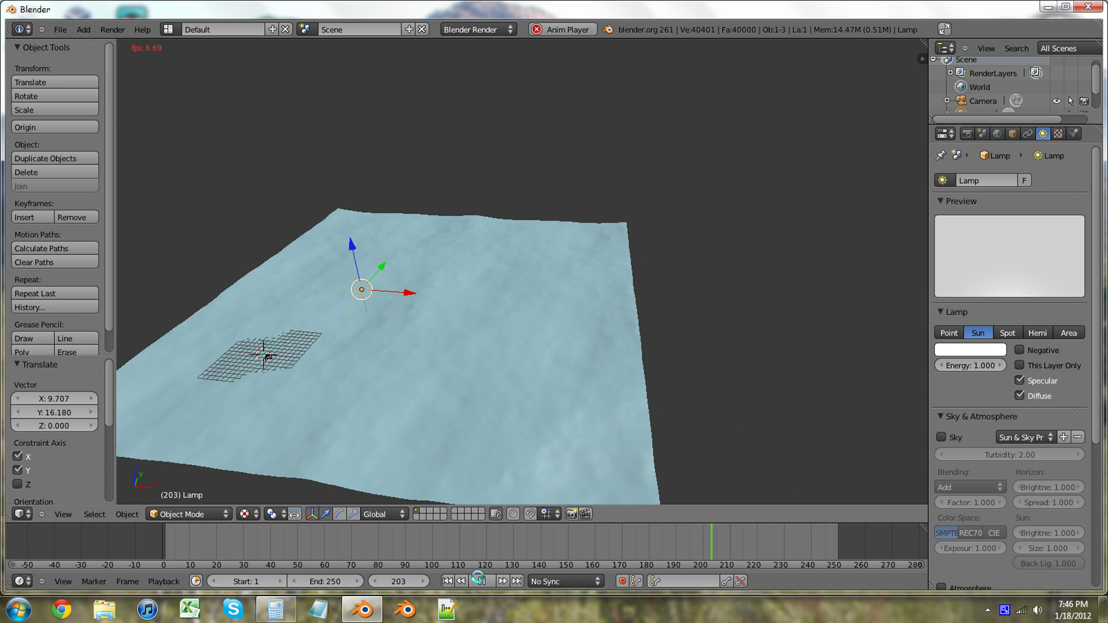
pyautogui.moveTo(425, 391)
pyautogui.mouseDown(button='middle')
pyautogui.moveTo(449, 392)
pyautogui.moveTo(431, 377)
pyautogui.mouseUp(button='middle')
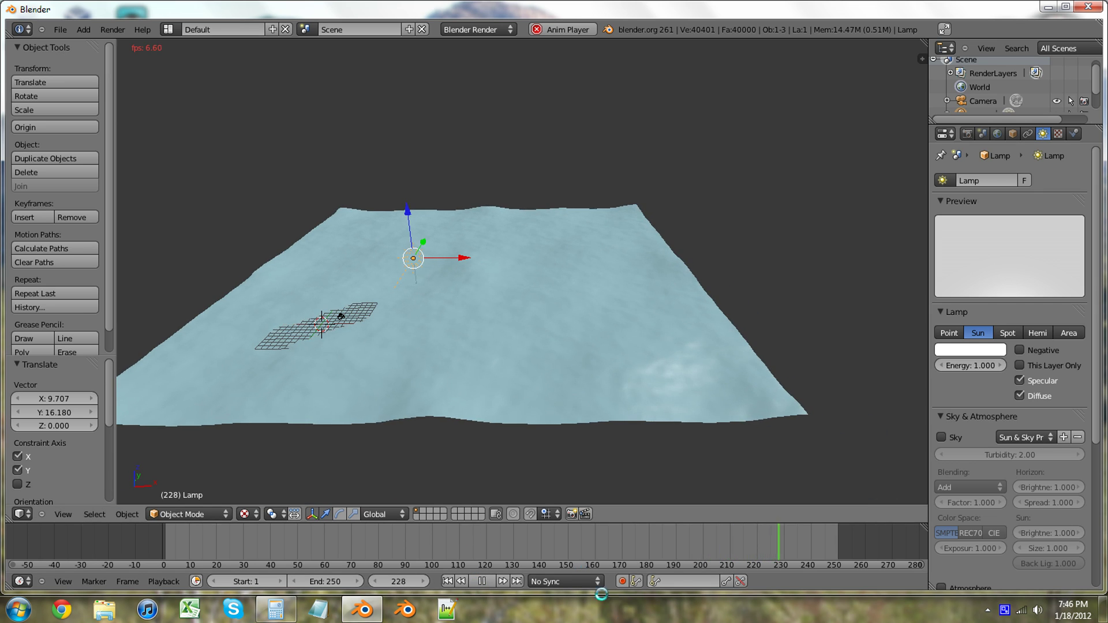
pyautogui.click(477, 581)
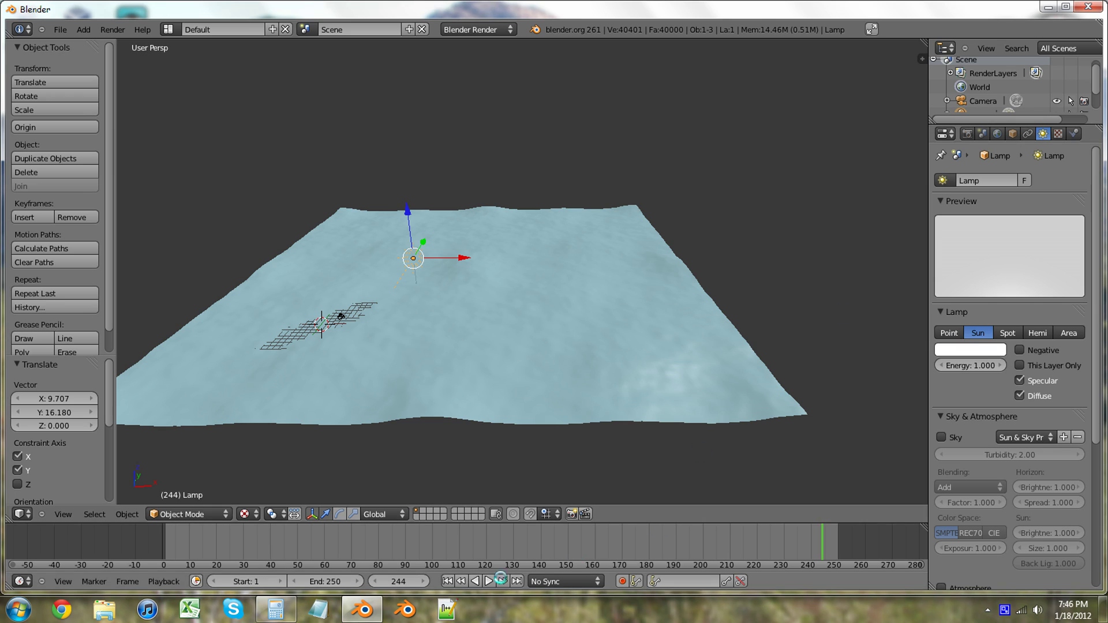
# - Jump the timeline back to frame 1 to show the ocean's starting wave shape
pyautogui.click(447, 581)
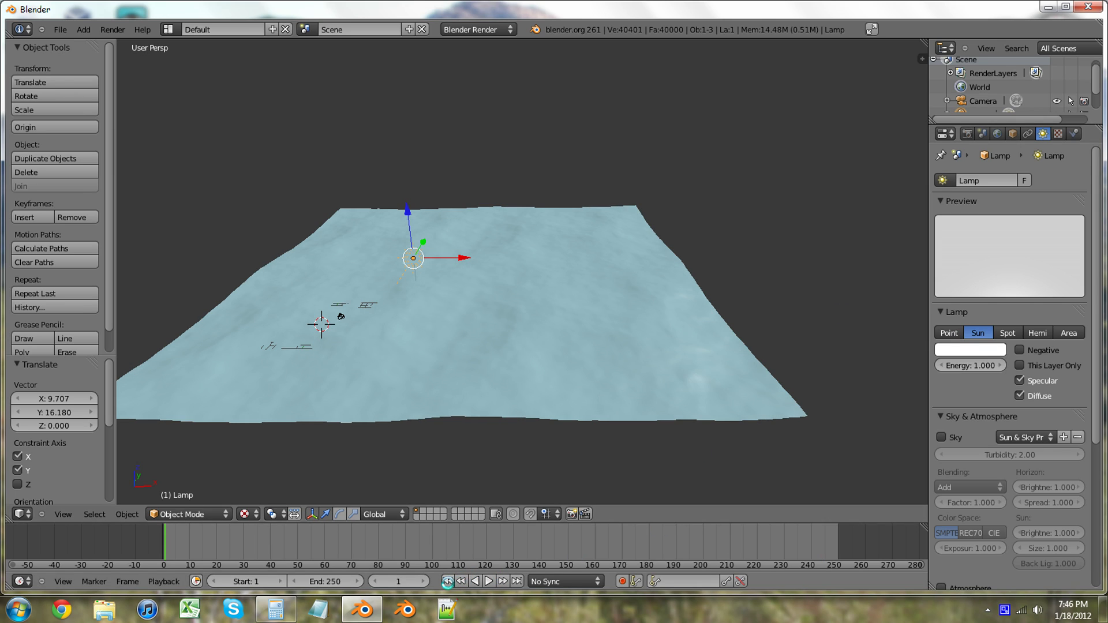